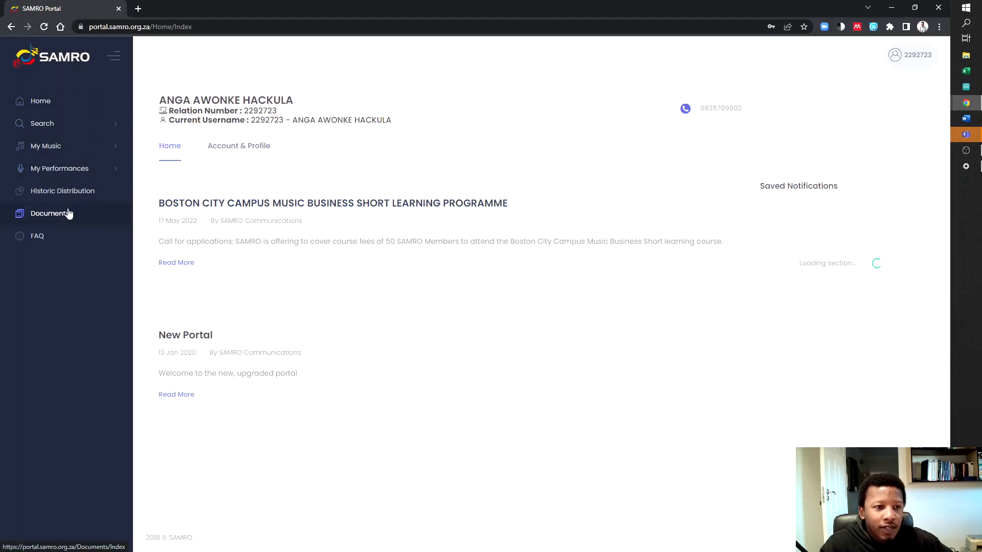
Enlarge the page to 125% and open the form for creating a new music notification
key("ctrl+plus")
key("ctrl+plus")
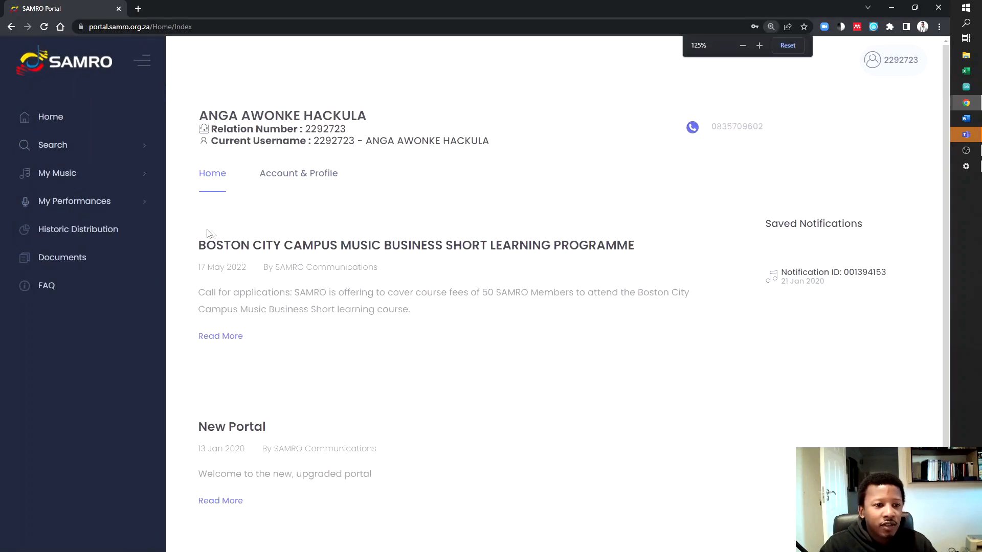
left_click(116, 178)
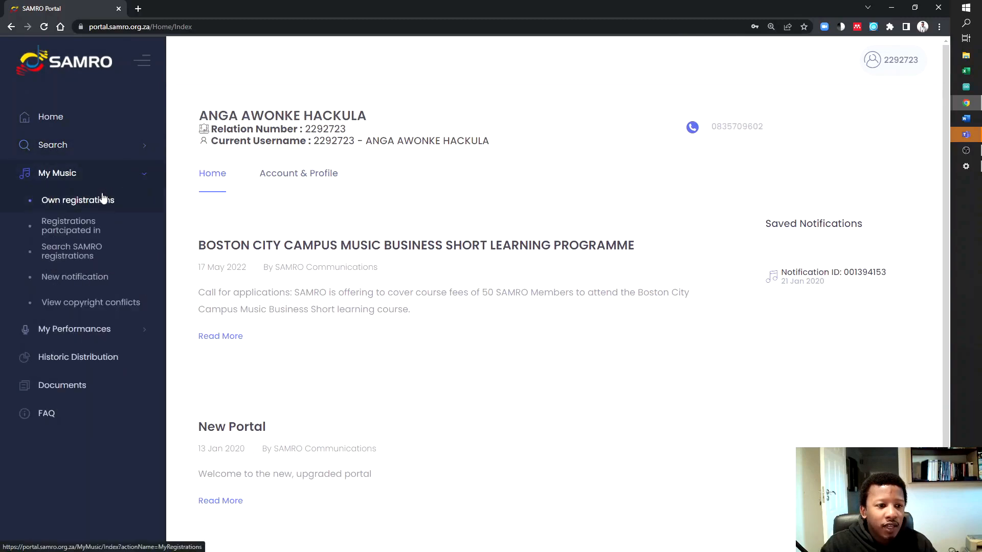
left_click(98, 281)
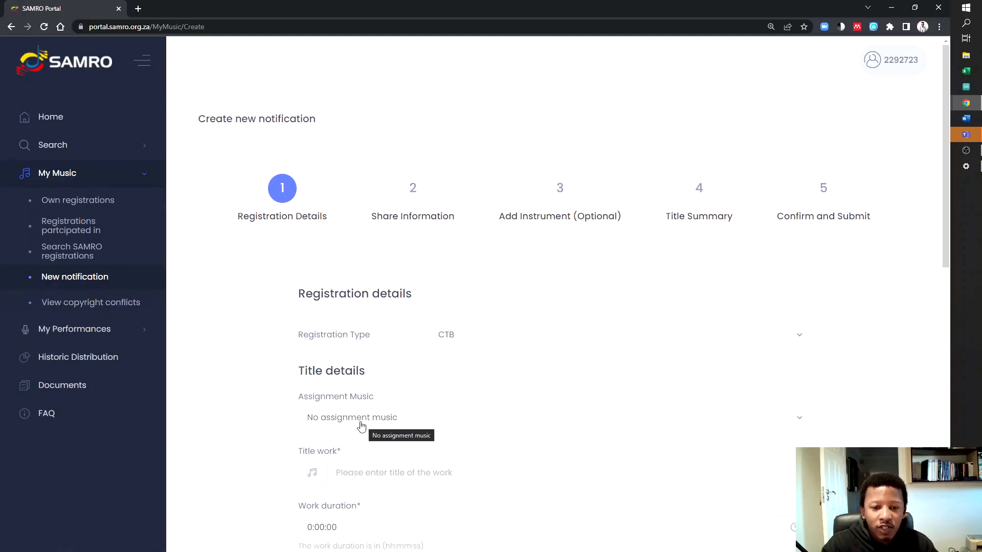
Enter "I Like Chicken" as the title of the work
scroll(363, 424, "down", 1)
left_click(350, 375)
left_click(351, 375)
left_click(365, 429)
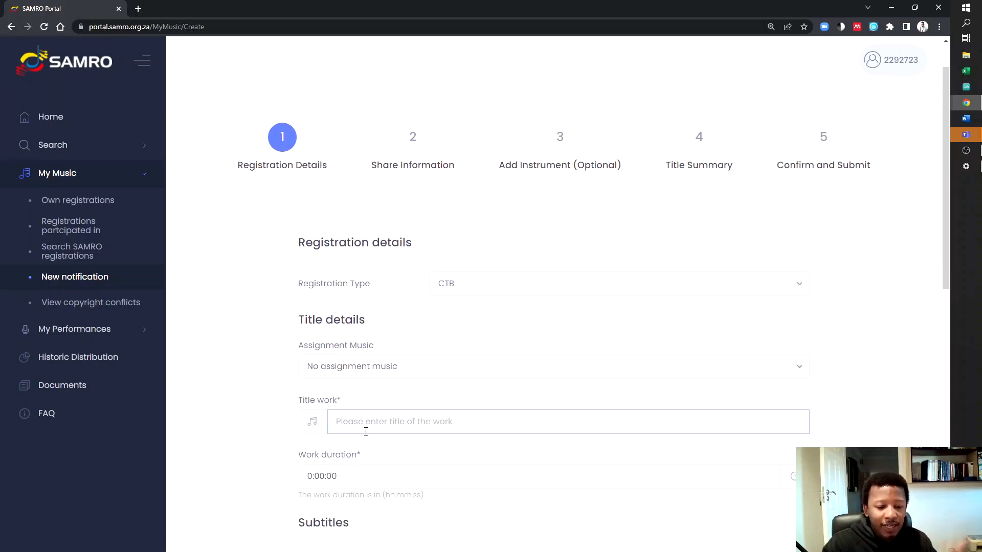
type("I Like ")
type("CHR")
key("BackSpace")
type("hicken")
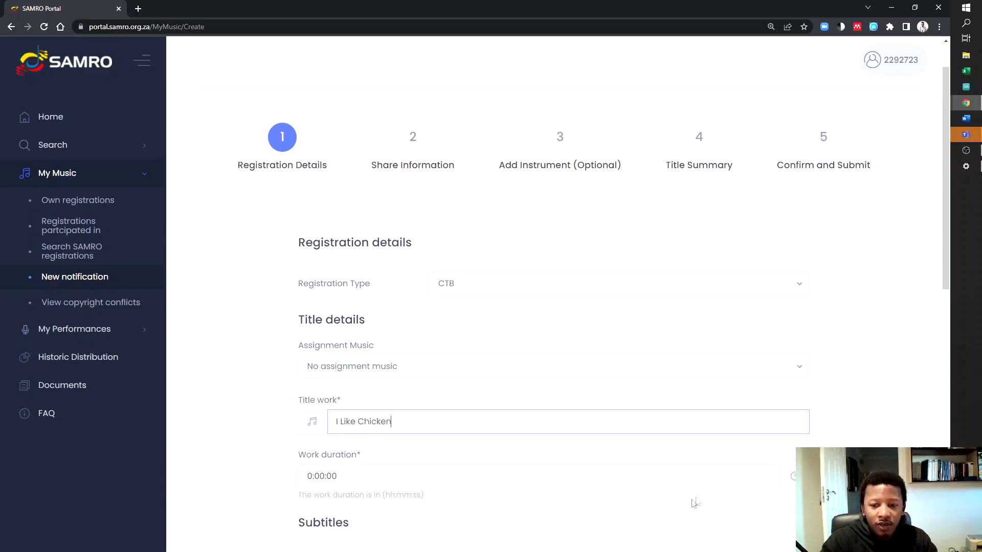
Set the work duration to 0:02:31
left_click(794, 483)
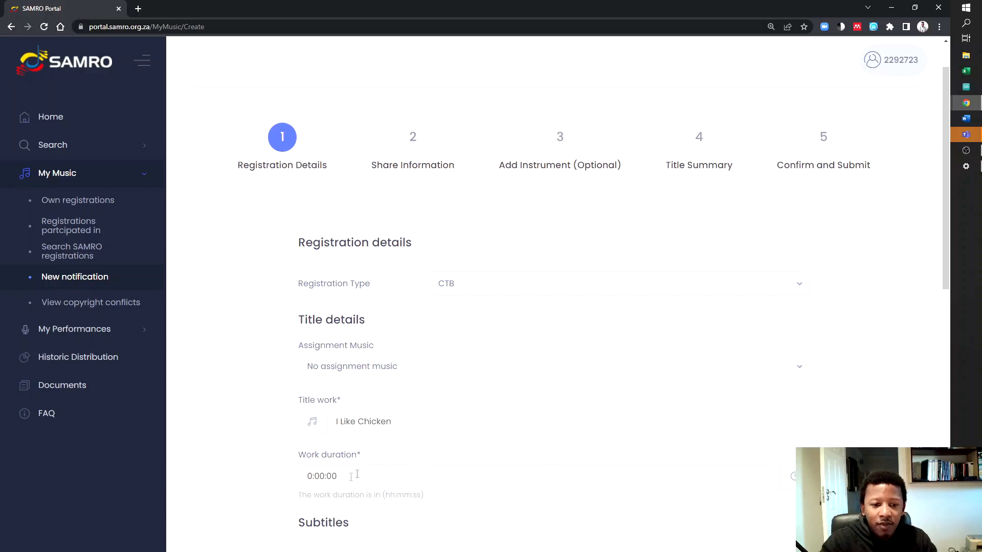
left_click(332, 476)
double_click(357, 409)
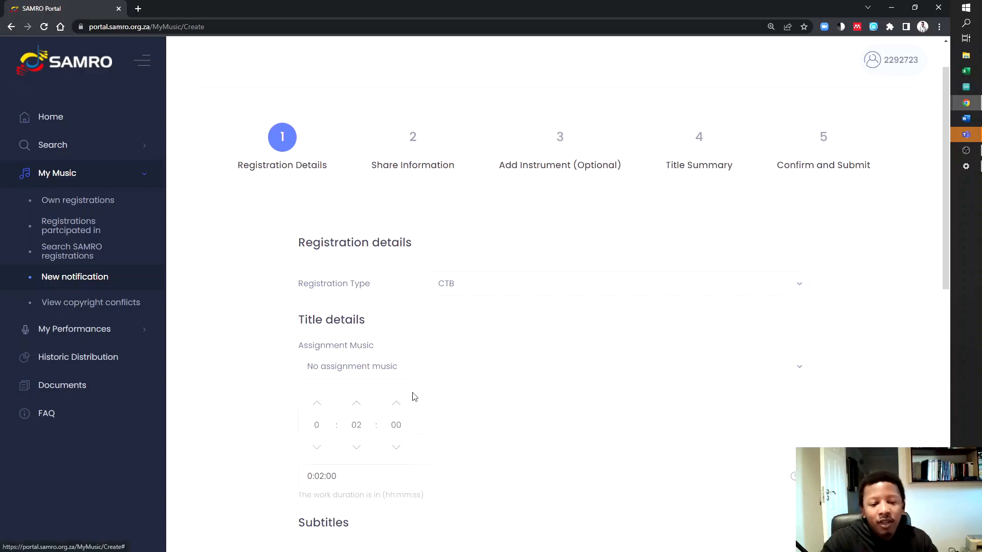
left_click(406, 408)
left_click(406, 408)
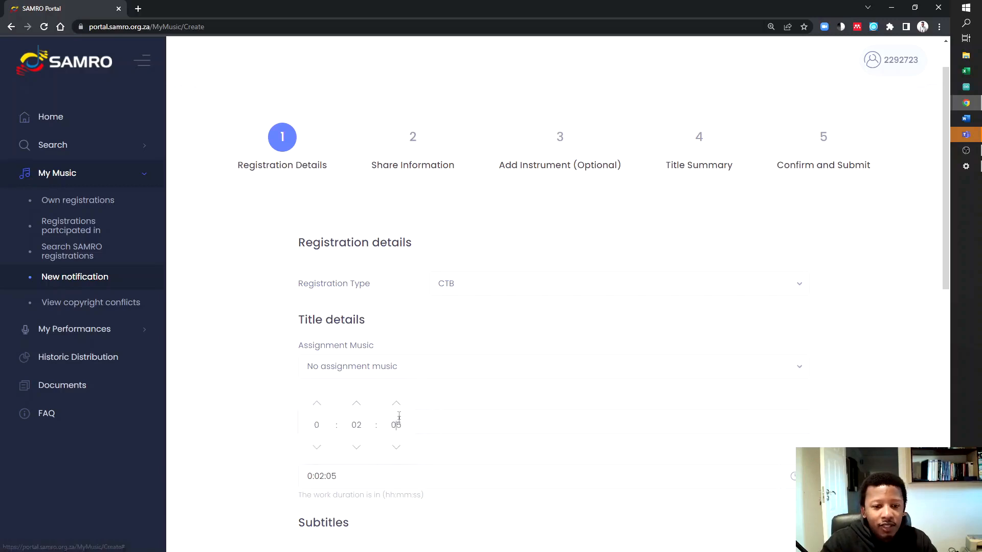
left_click(401, 410)
left_click(401, 409)
left_click(401, 410)
left_click(401, 426)
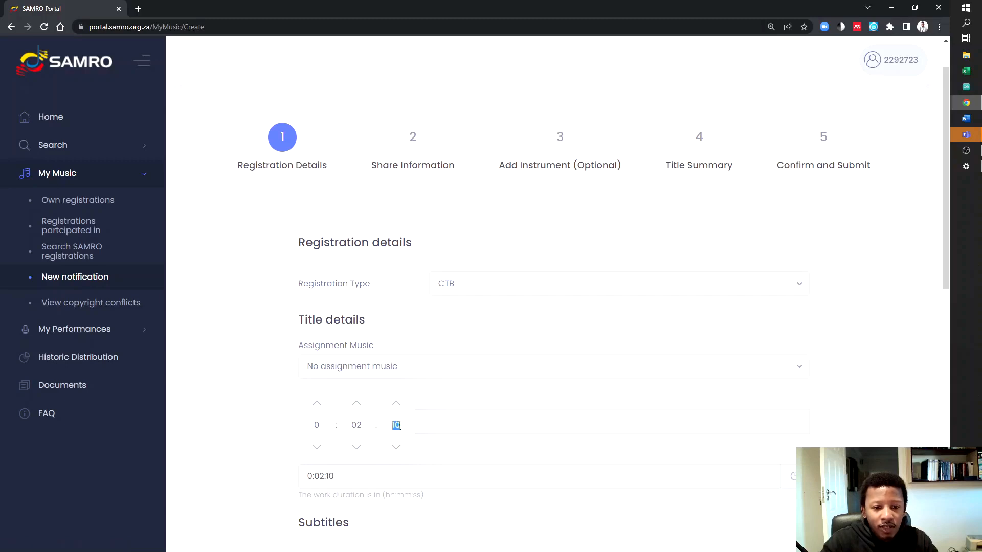
type("31")
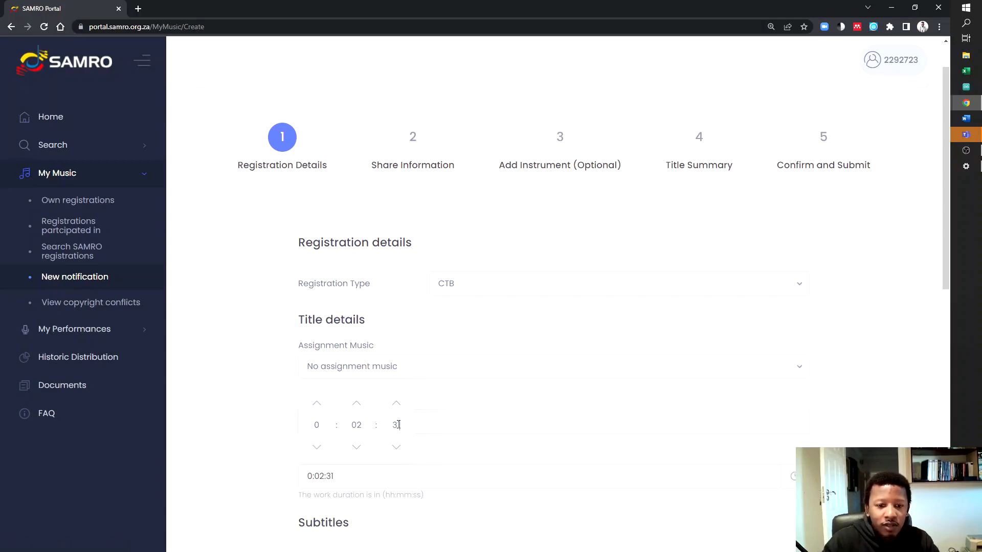
left_click(458, 459)
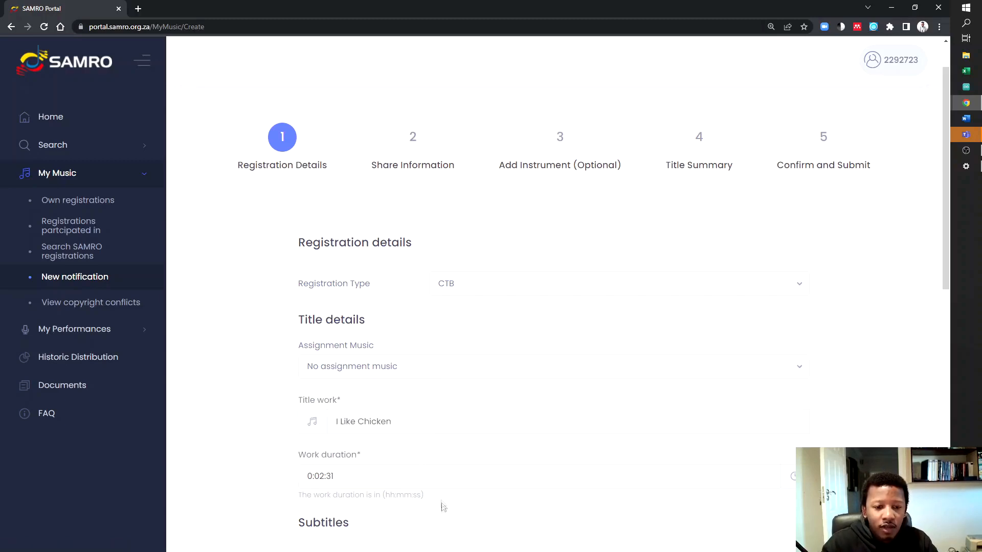
Specify in the title classification that the music work consists of Music and text
scroll(445, 508, "down", 1)
scroll(460, 460, "down", 2)
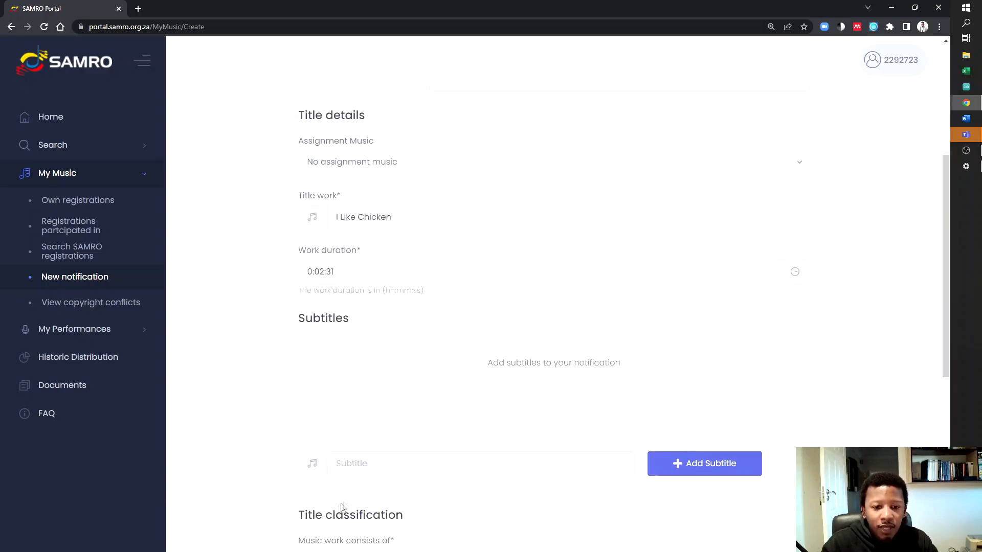
scroll(346, 496, "down", 3)
scroll(346, 496, "down", 1)
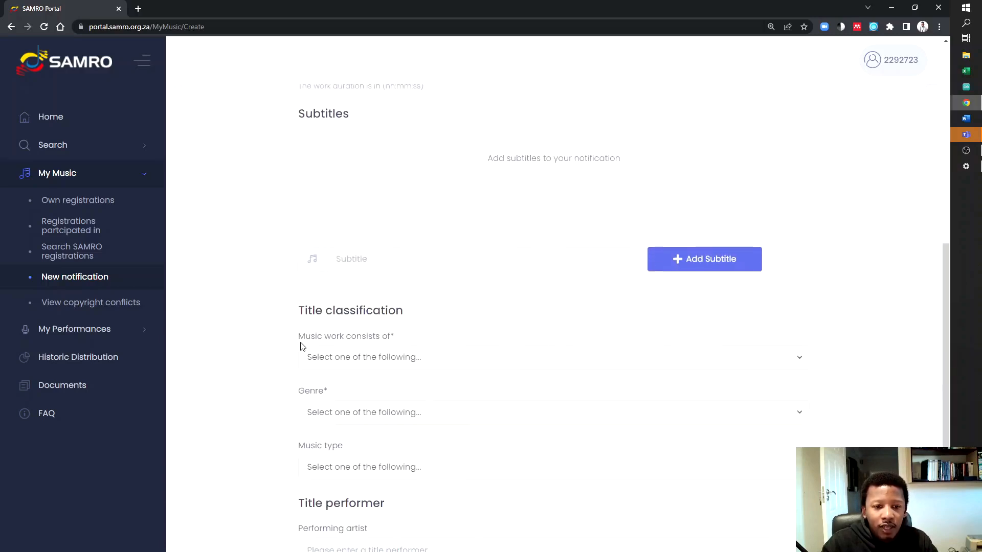
left_click(387, 364)
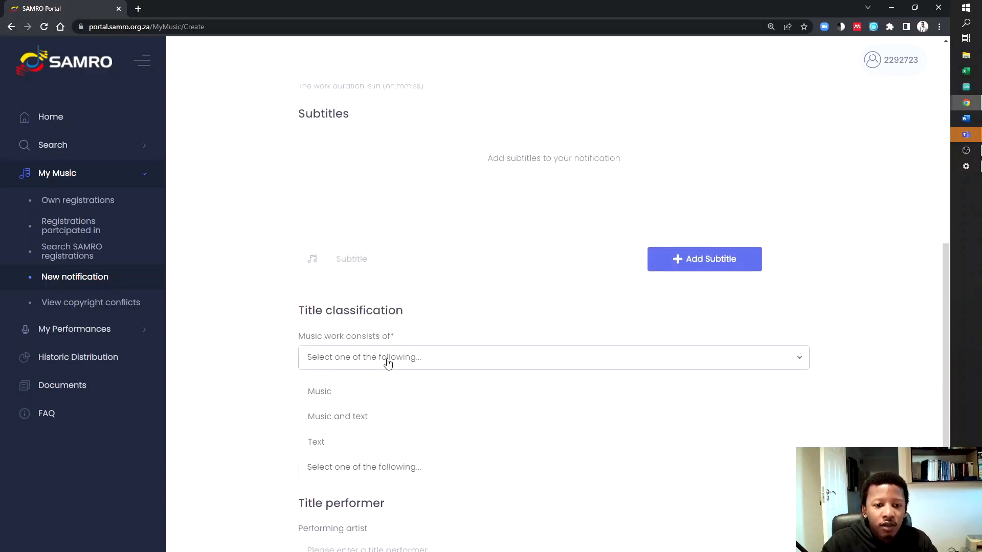
left_click(341, 425)
Set the work's genre to Popular and its music type to Hip Hop
left_click(343, 415)
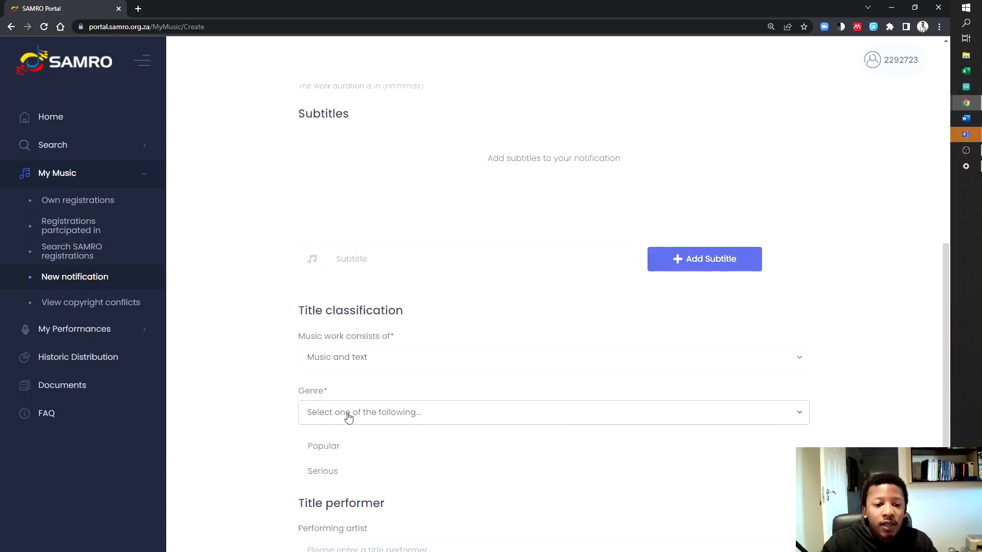
left_click(337, 445)
left_click(355, 469)
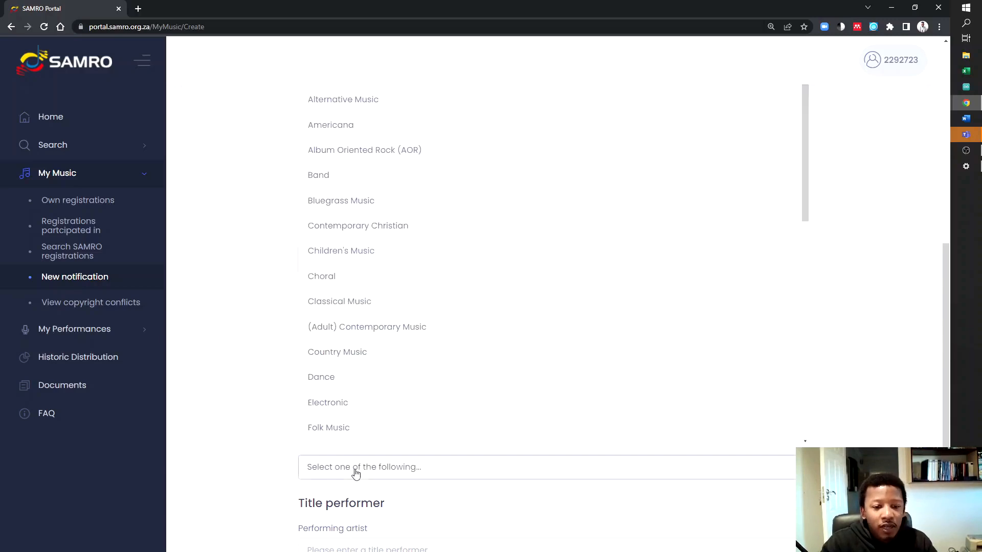
scroll(368, 372, "down", 5)
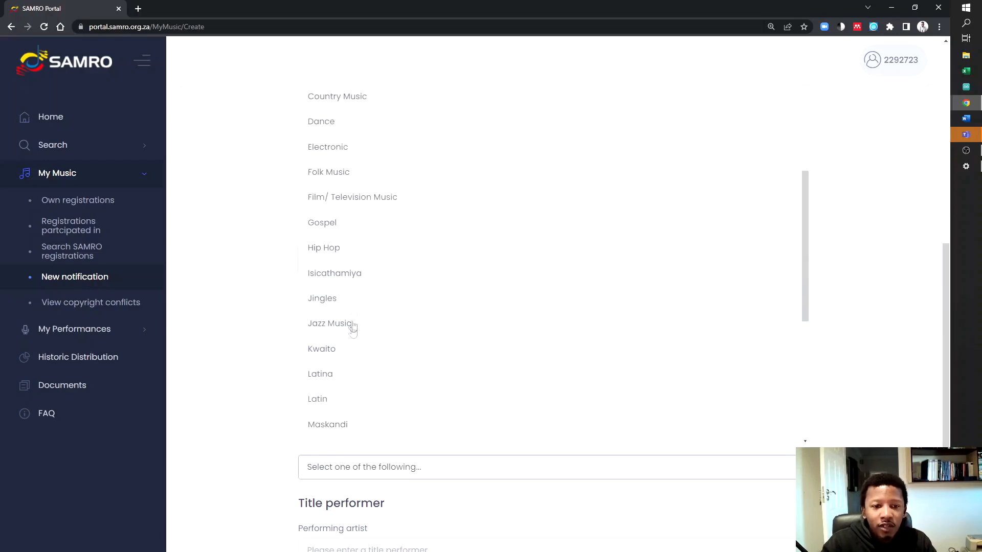
left_click(339, 251)
Enter SkillMusicSA as the performing artist and proceed to the Share Information stage
scroll(409, 405, "down", 3)
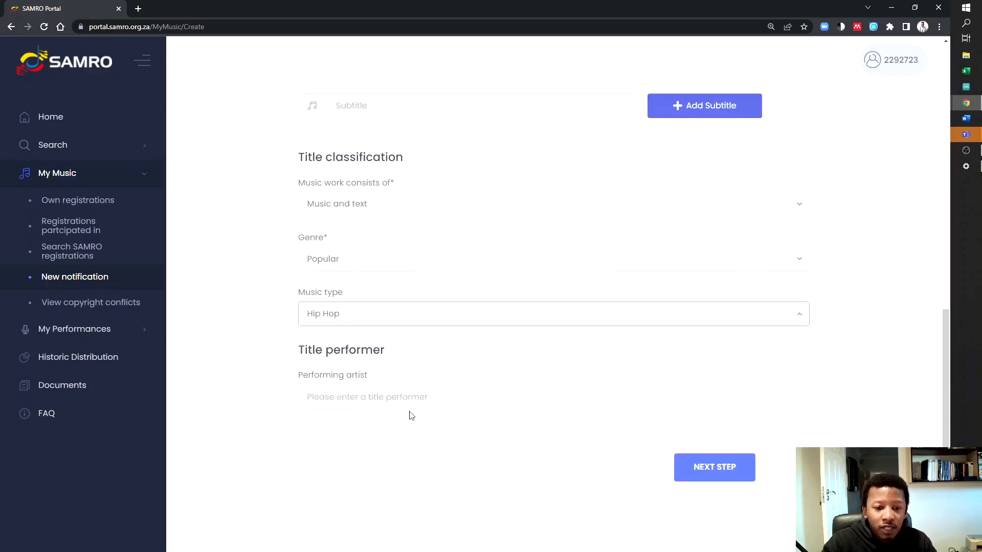
left_click(409, 401)
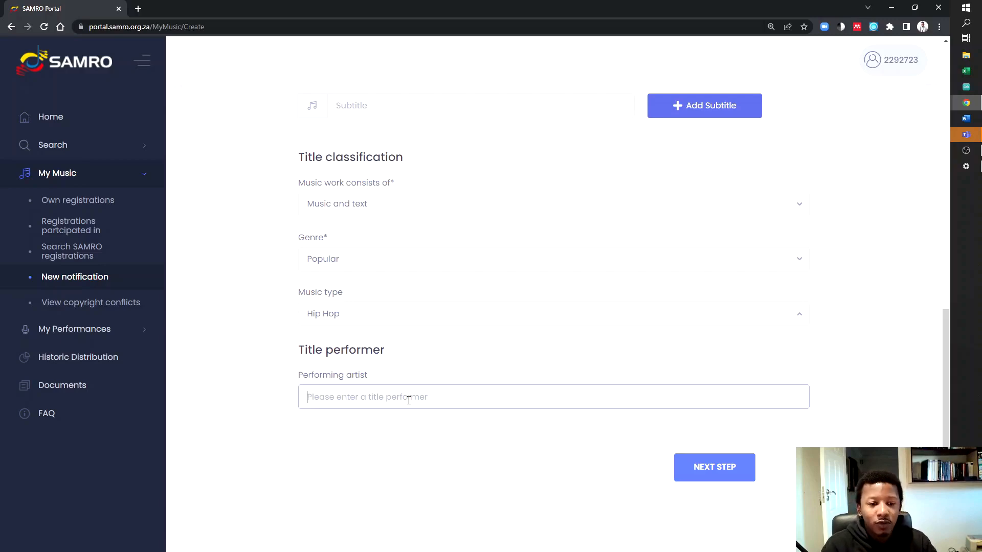
type("SkillMus")
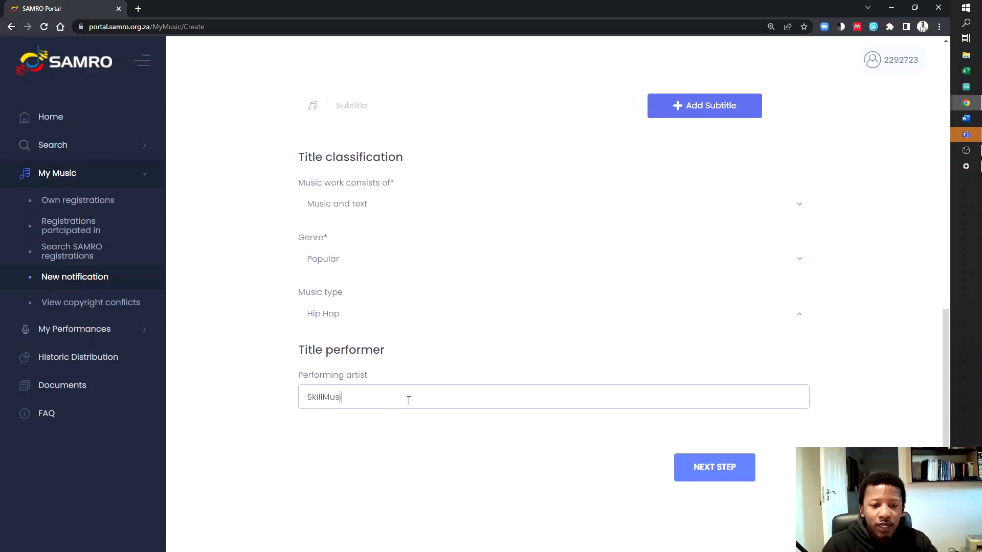
type("iocs")
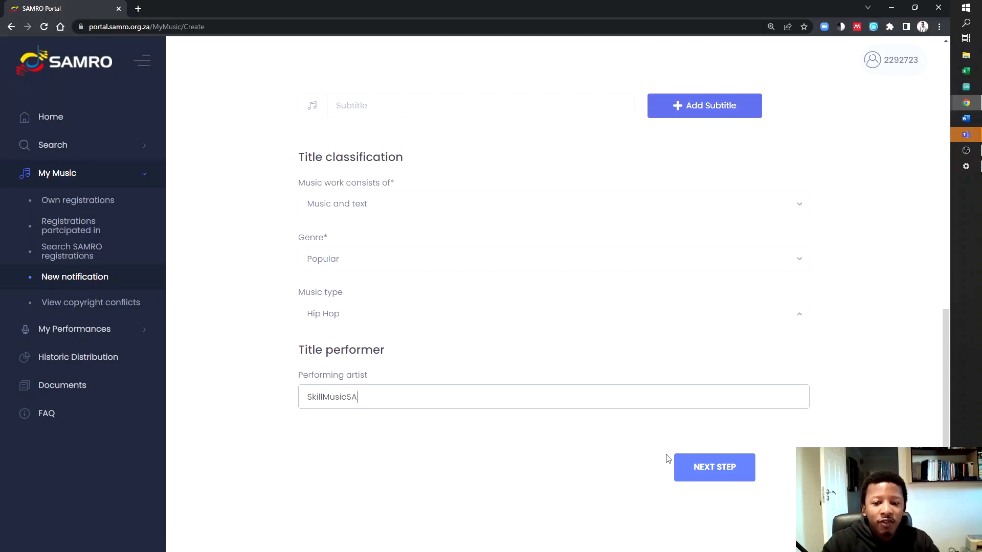
left_click(682, 465)
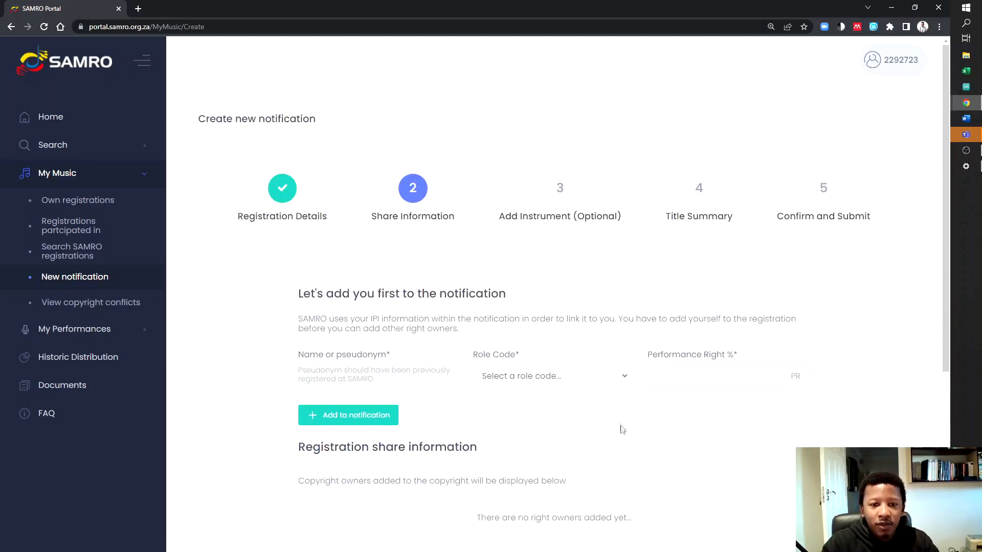
Add yourself to the notification as Author with a 50% performance right
left_click(592, 386)
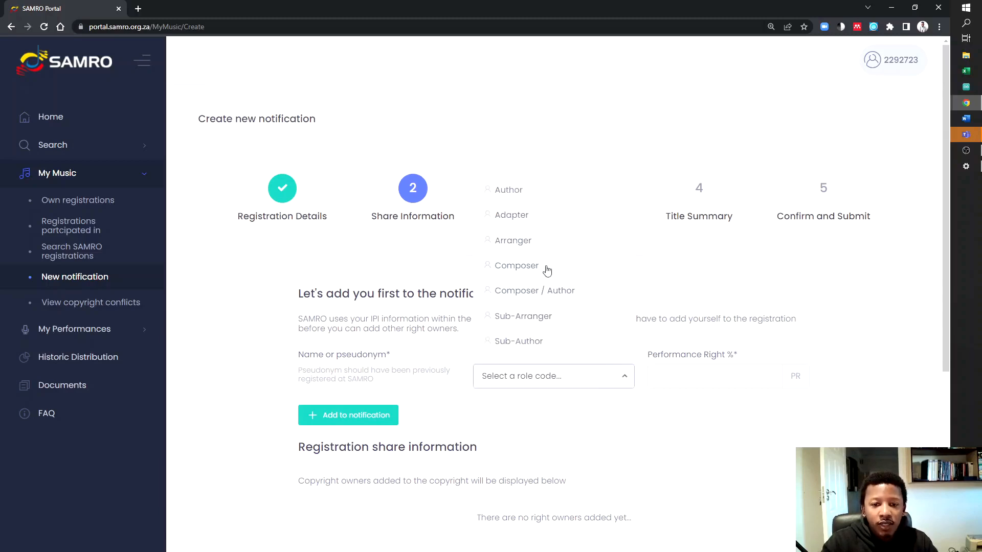
left_click(383, 337)
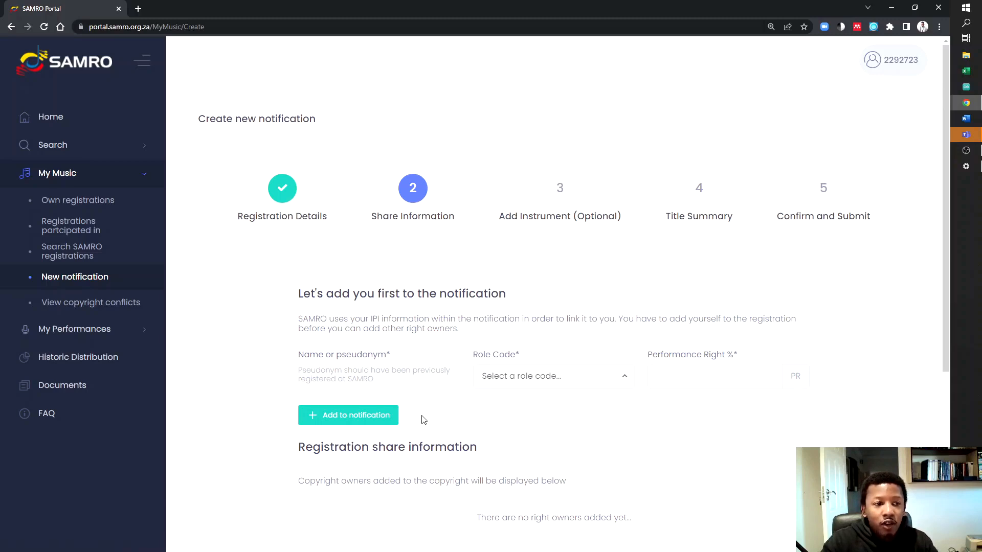
left_click(542, 379)
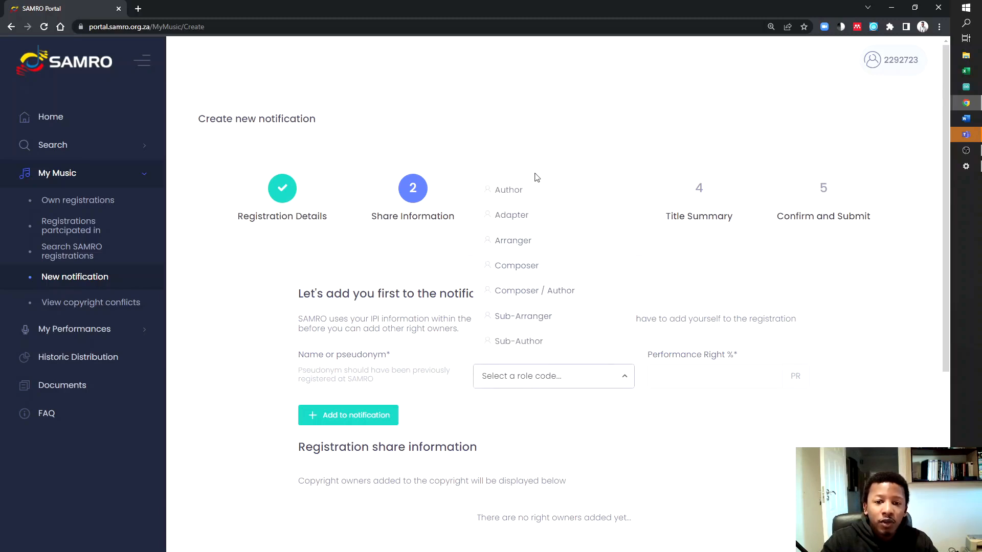
left_click(535, 192)
left_click(700, 367)
type("50")
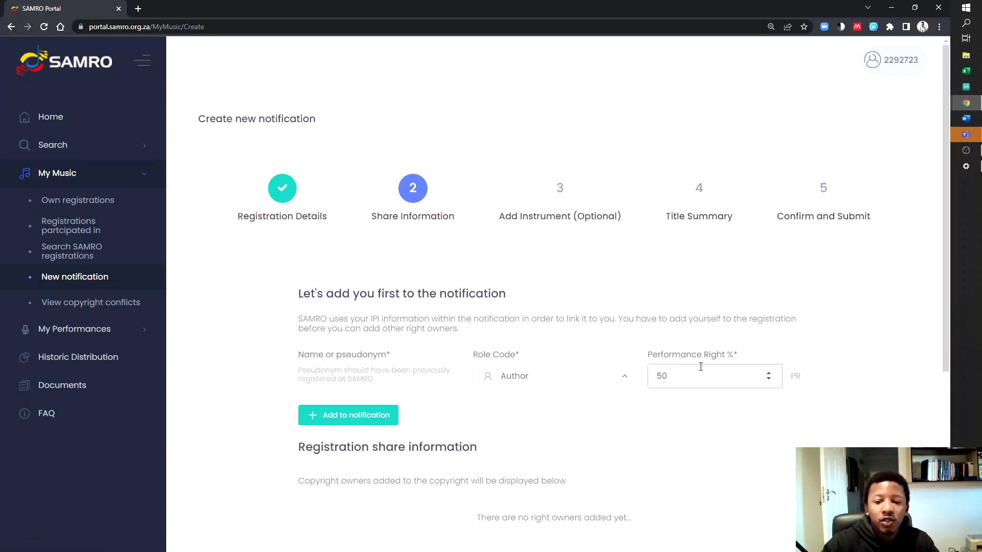
left_click(376, 417)
Open the form for adding a natural person as another right owner on the notification
scroll(468, 426, "down", 3)
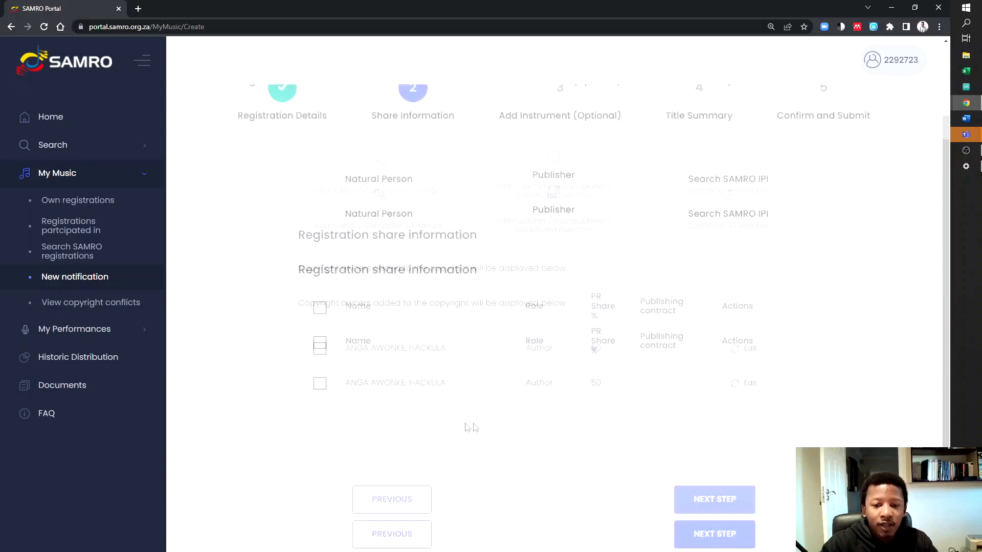
scroll(555, 424, "up", 2)
scroll(557, 427, "up", 2)
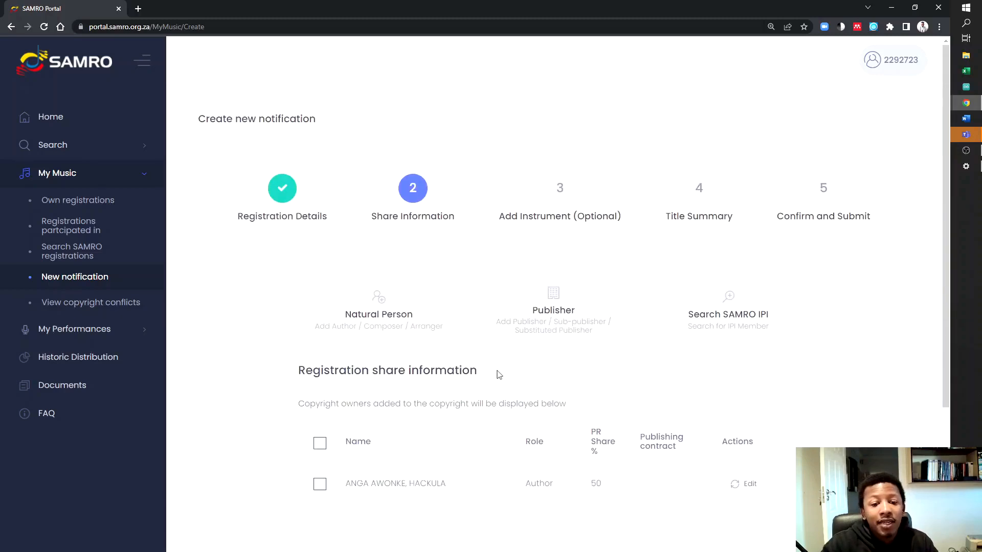
left_click(400, 317)
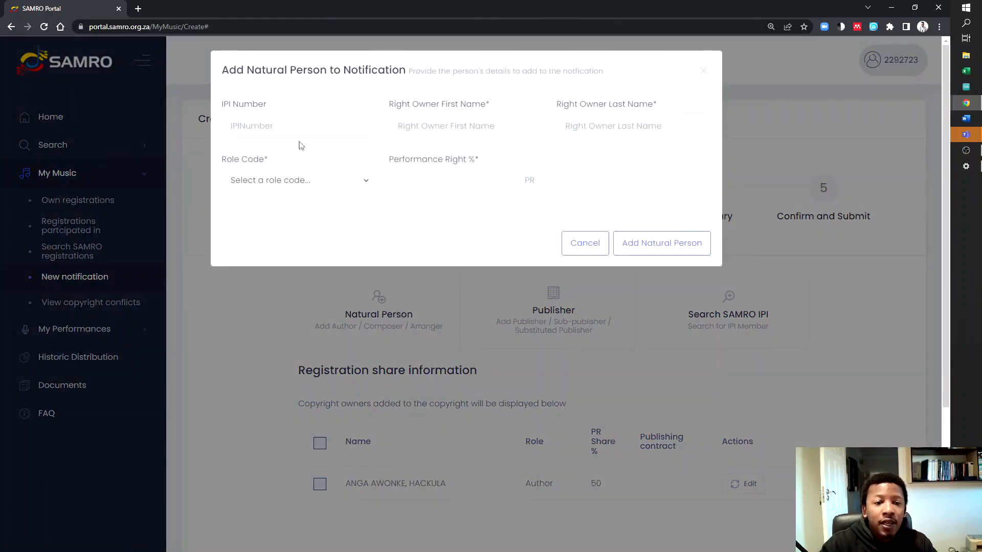
left_click(298, 125)
left_click_drag(273, 104, 207, 107)
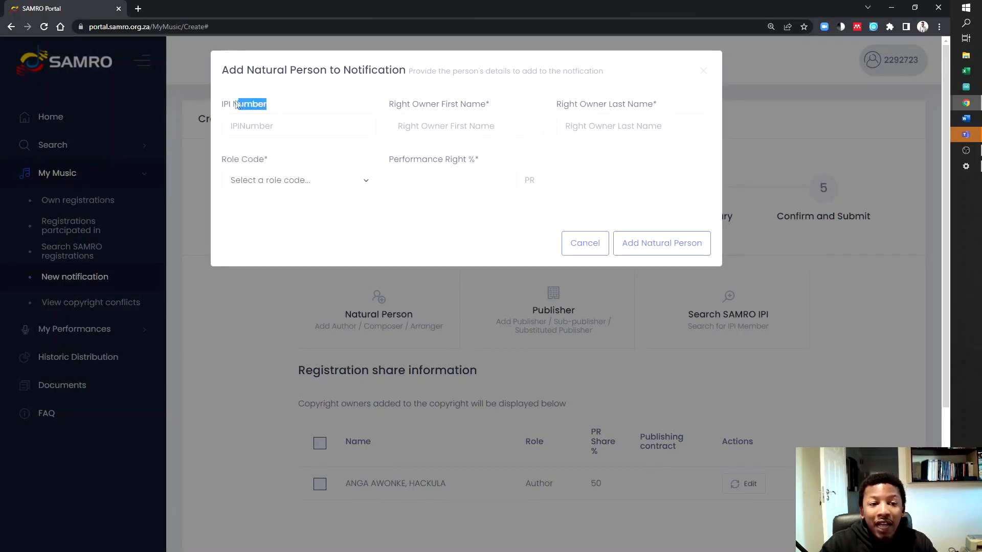
left_click(288, 129)
left_click(276, 107)
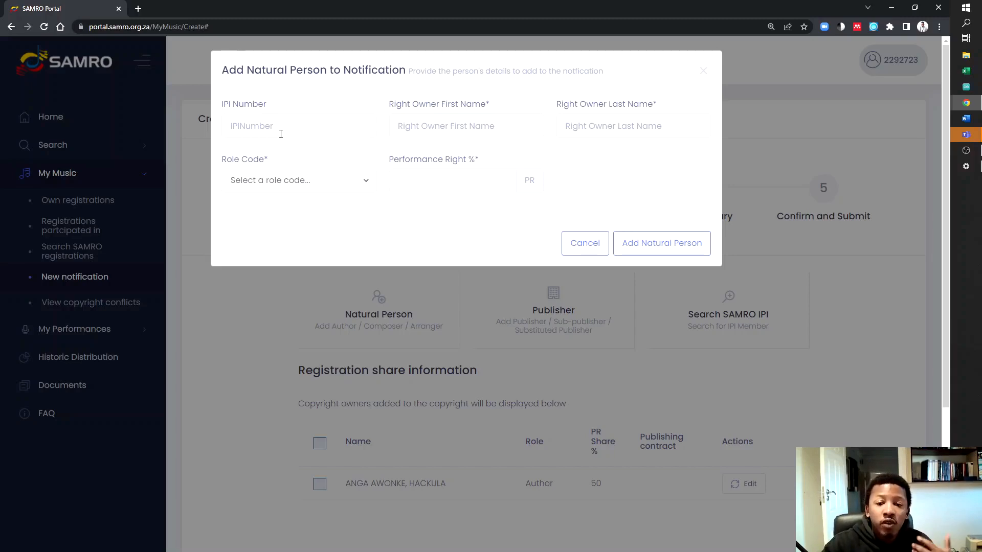
left_click(243, 130)
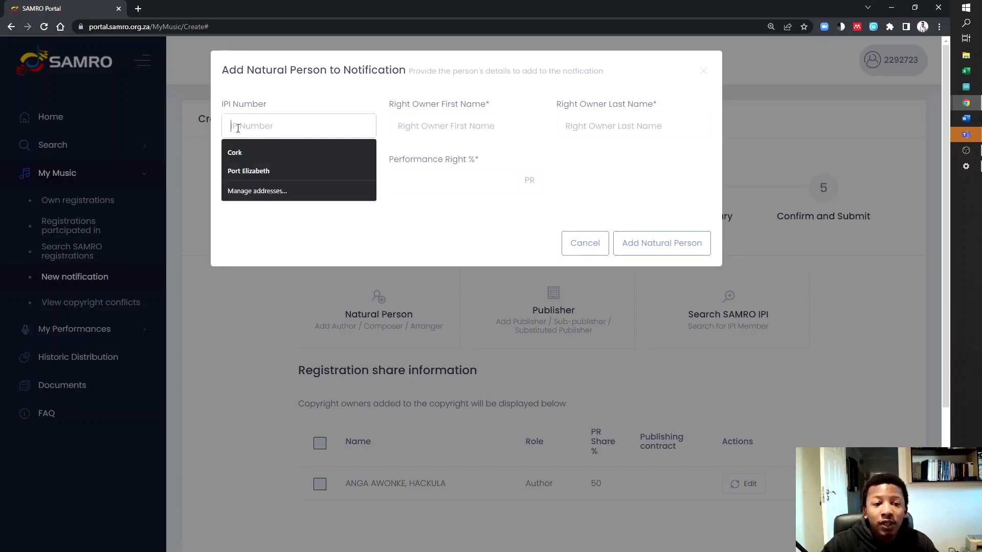
left_click(317, 108)
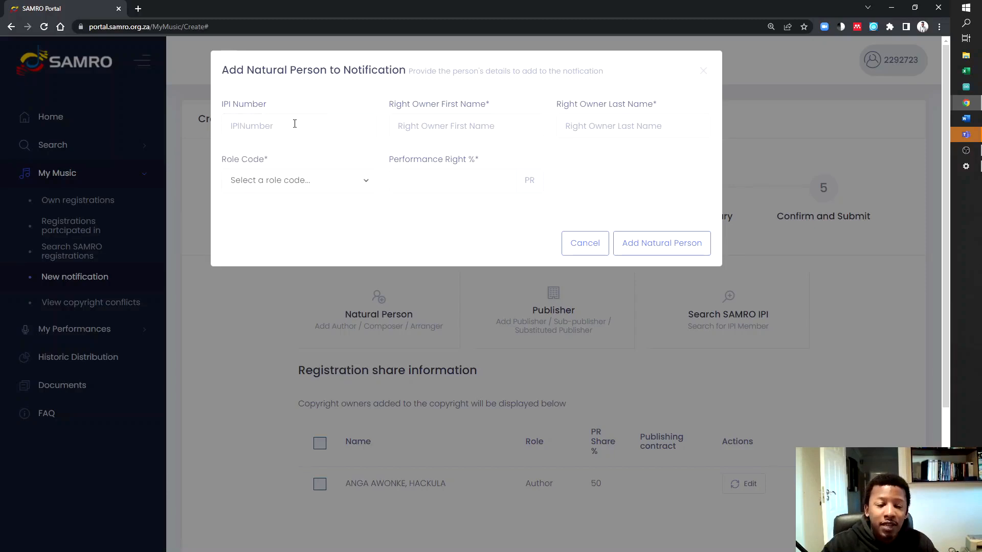
left_click(296, 128)
left_click(294, 110)
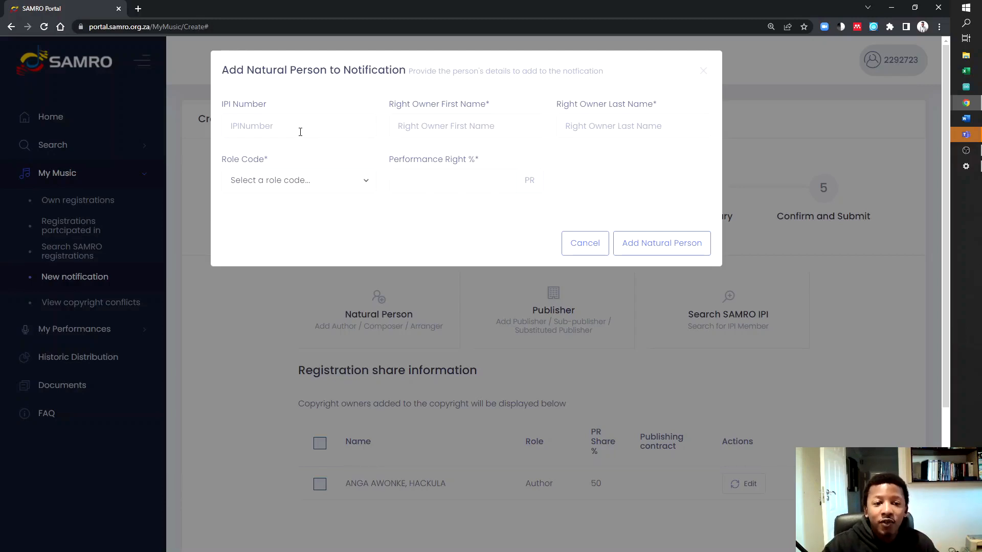
Enter the first and last name of the additional right owner in the natural person form
left_click(427, 133)
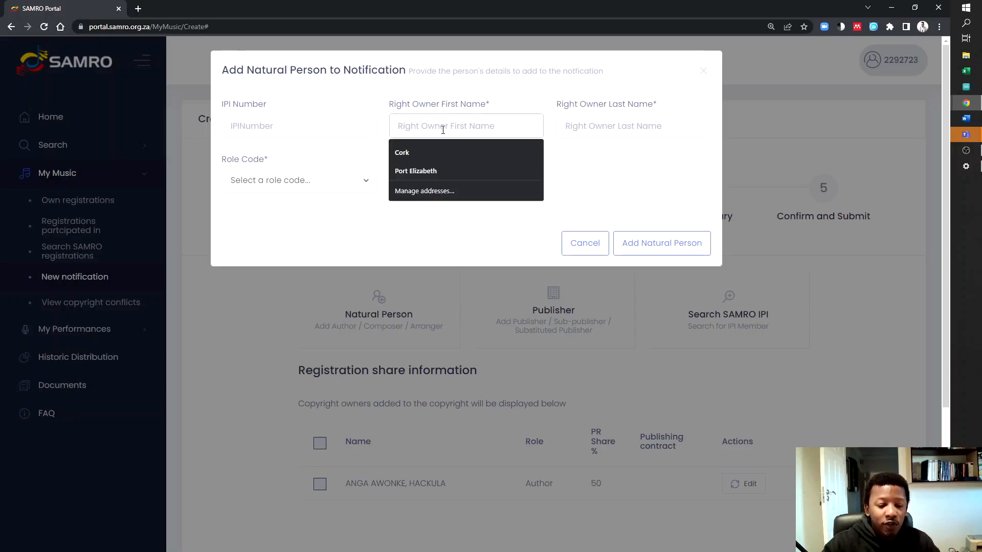
type("Joe")
key("Tab")
type("S")
key("BackSpace")
type("S")
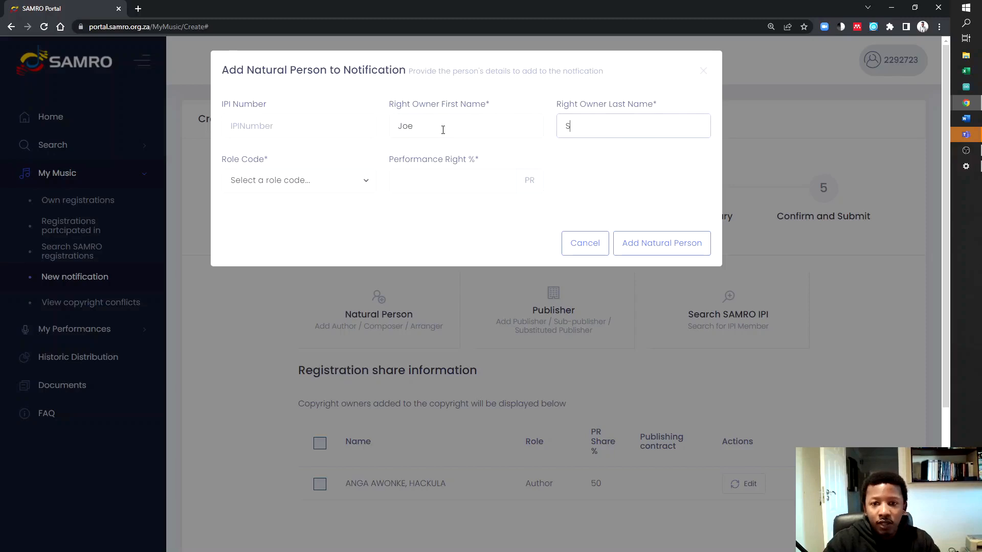
type("oapo")
key("BackSpace")
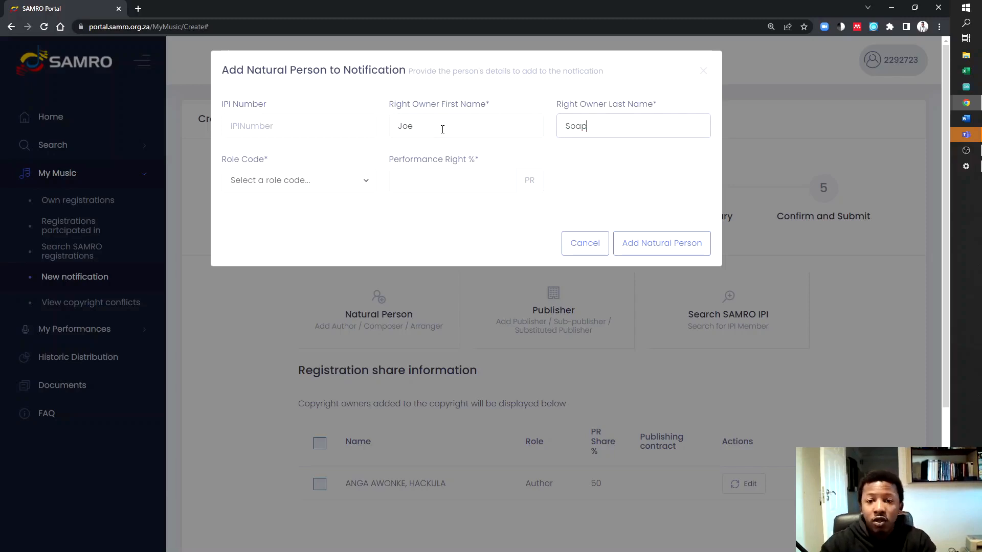
Set the additional right owner's role code to Composer / Author
left_click(280, 185)
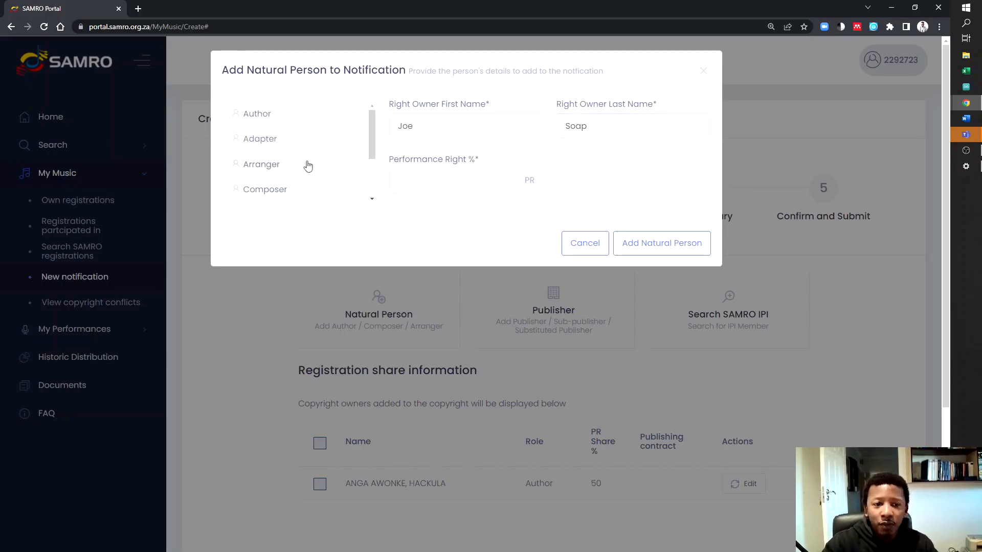
left_click(364, 229)
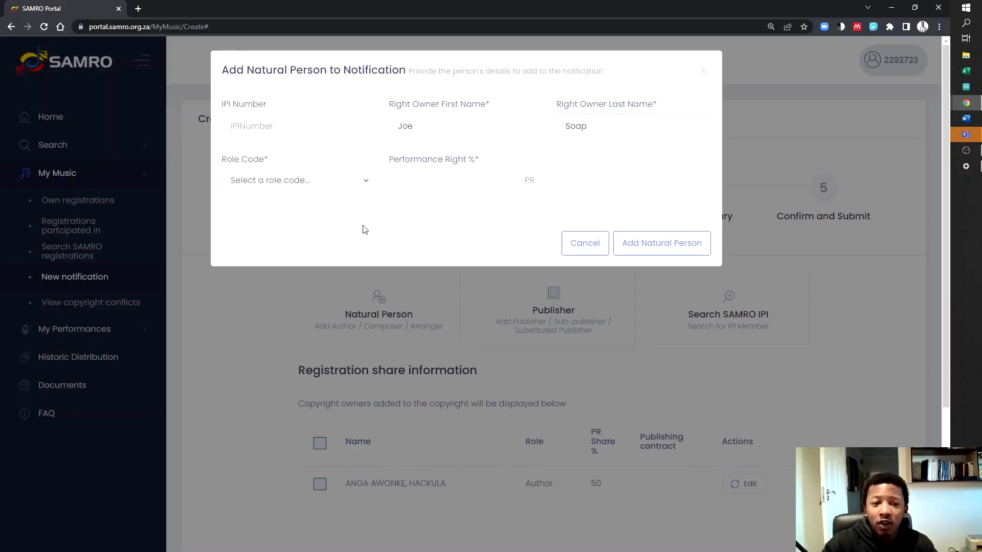
left_click(356, 190)
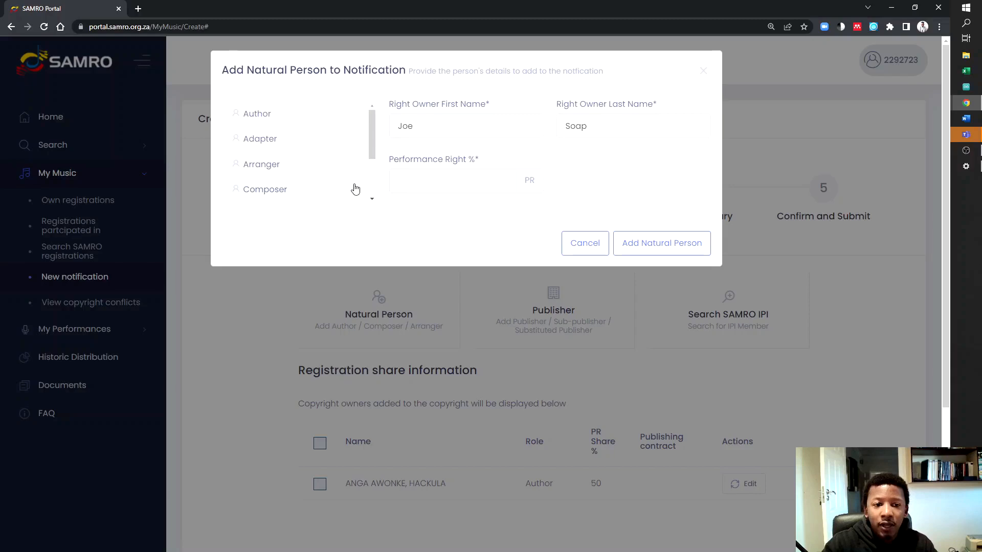
left_click(290, 191)
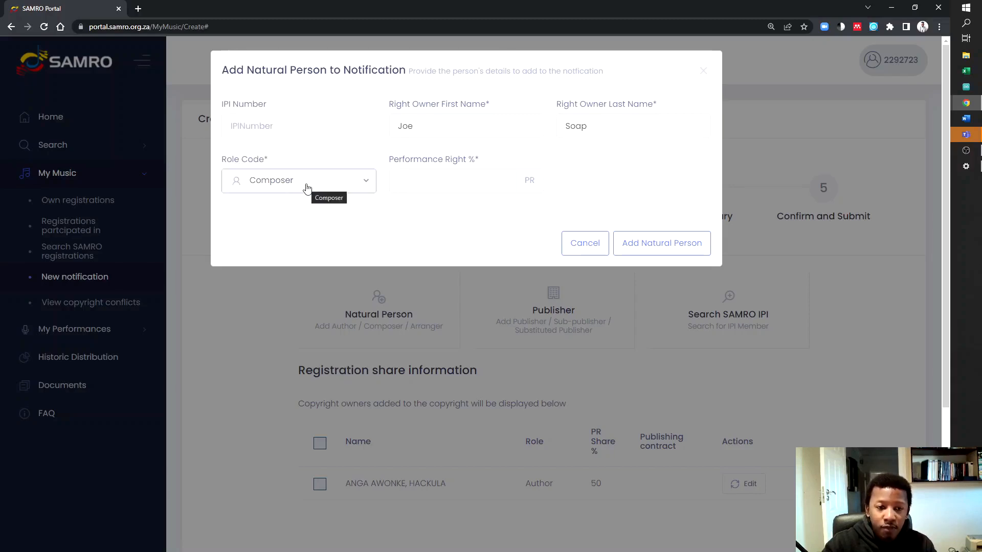
left_click(307, 188)
scroll(285, 137, "up", 2)
left_click(285, 121)
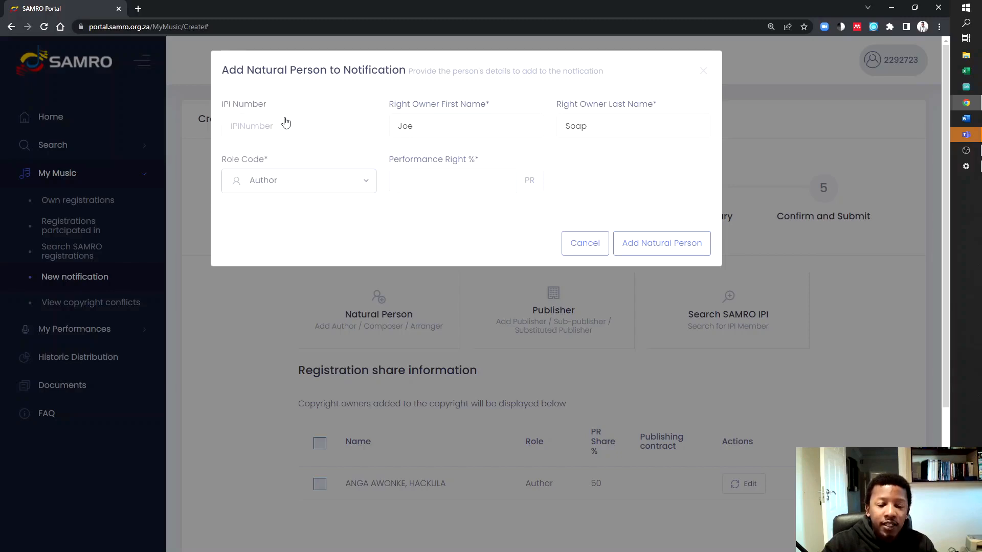
left_click(361, 193)
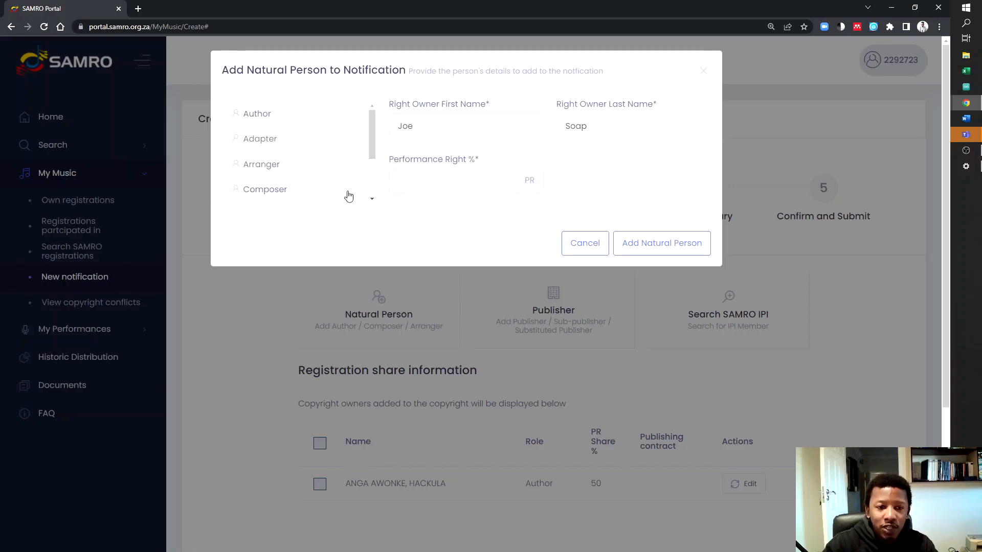
scroll(341, 190, "down", 2)
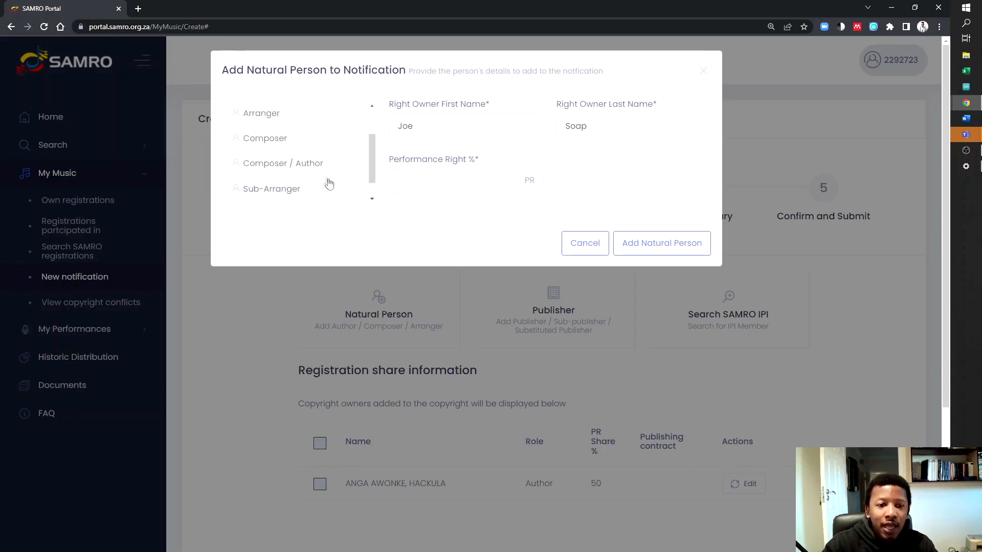
left_click(300, 164)
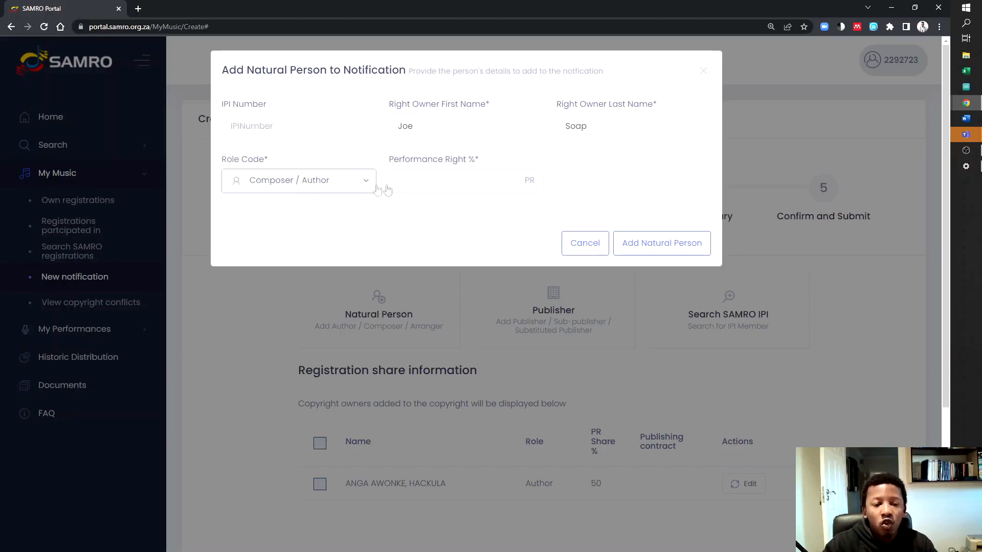
Set the right owner's performance right to 50% and add the natural person to the notification
left_click(470, 188)
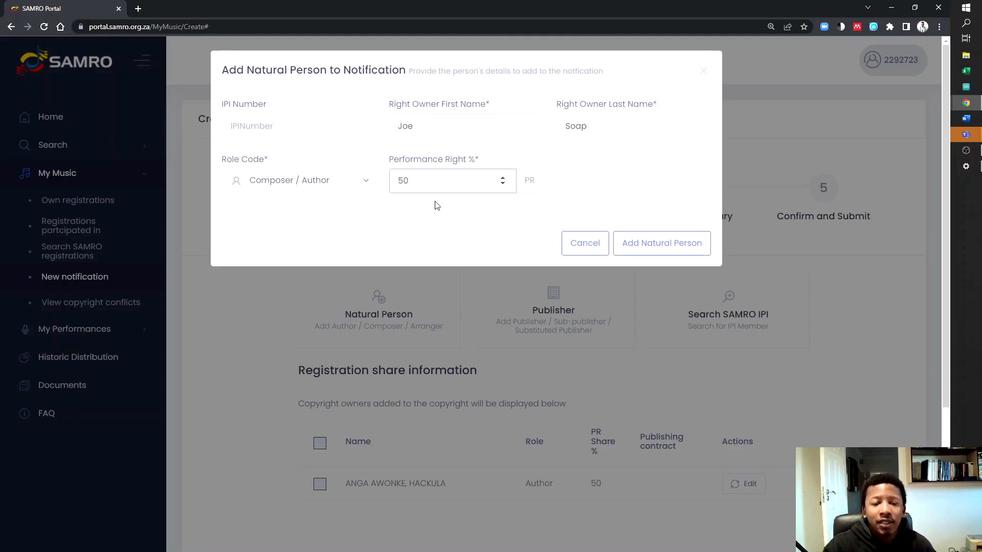
left_click_drag(426, 182, 383, 181)
left_click_drag(481, 160, 397, 167)
left_click(422, 183)
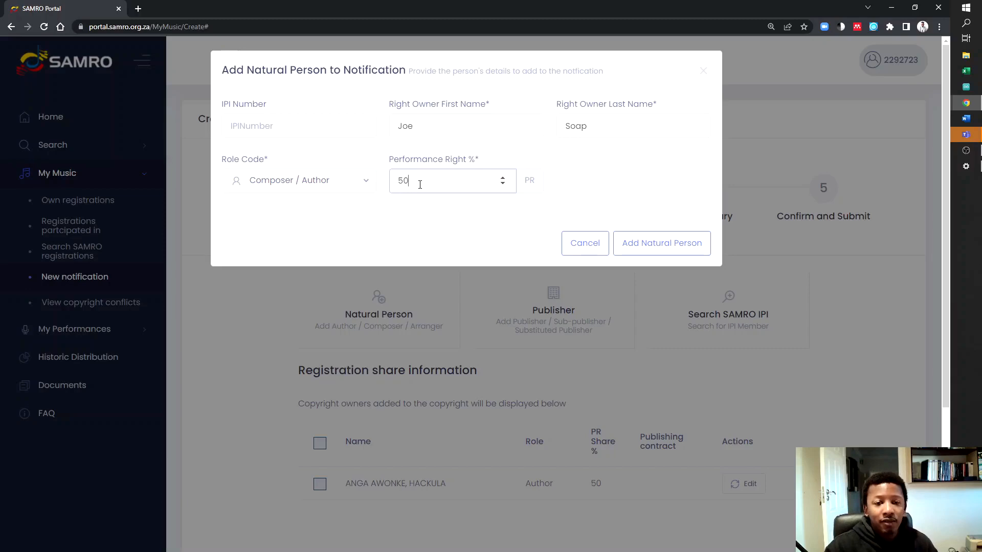
left_click_drag(421, 180, 399, 180)
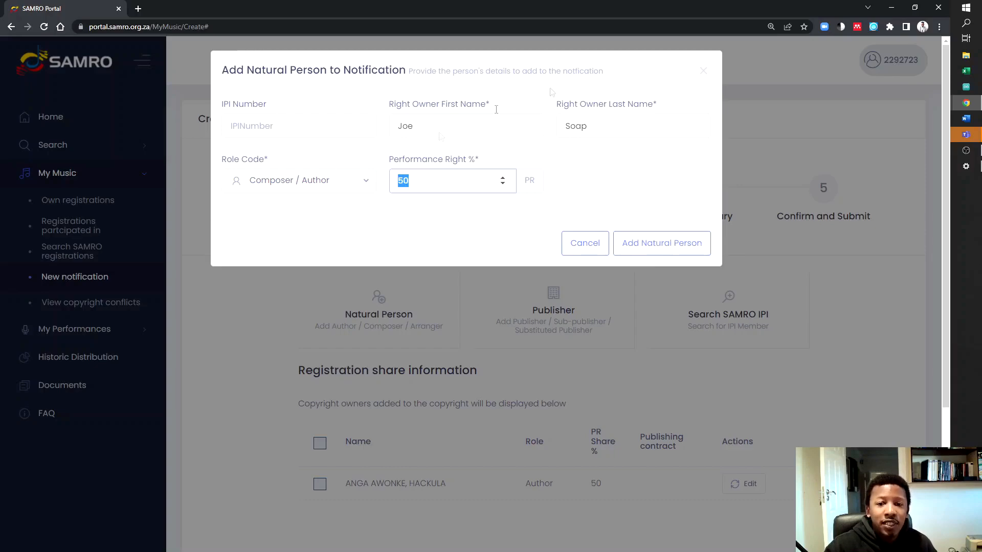
left_click(668, 252)
Review the roles and PR shares of the listed copyright owners and proceed to the Add Instrument stage
scroll(620, 302, "down", 2)
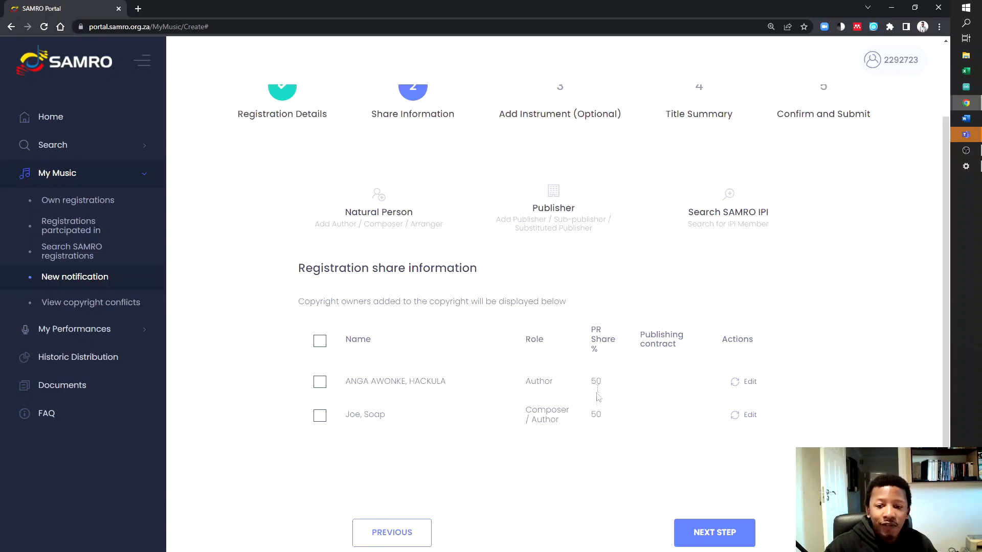
scroll(596, 419, "up", 2)
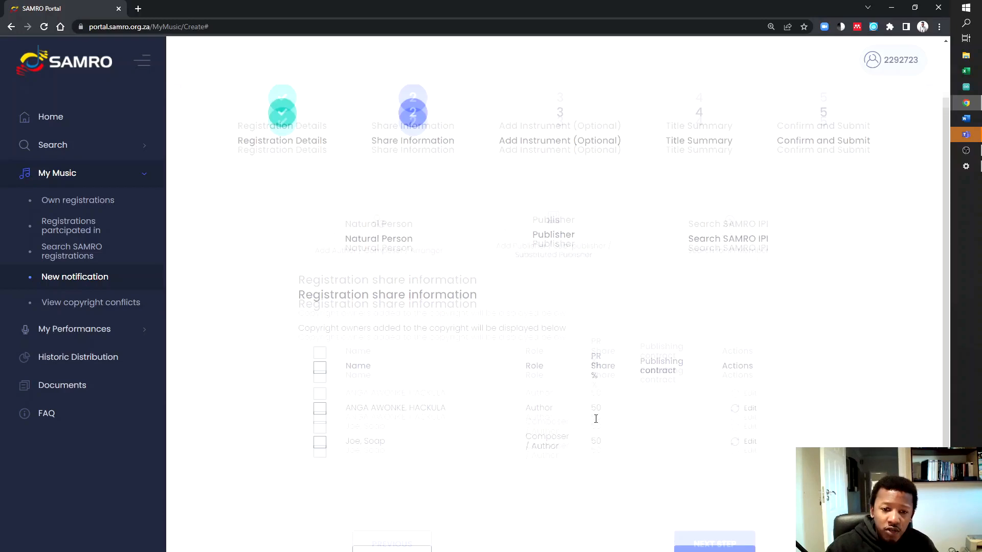
scroll(532, 433, "down", 3)
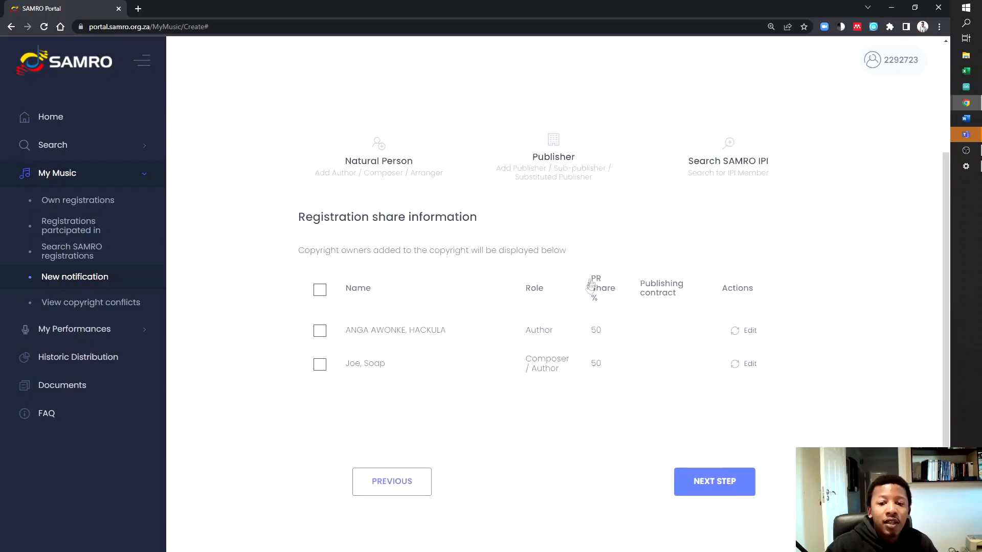
scroll(606, 420, "up", 2)
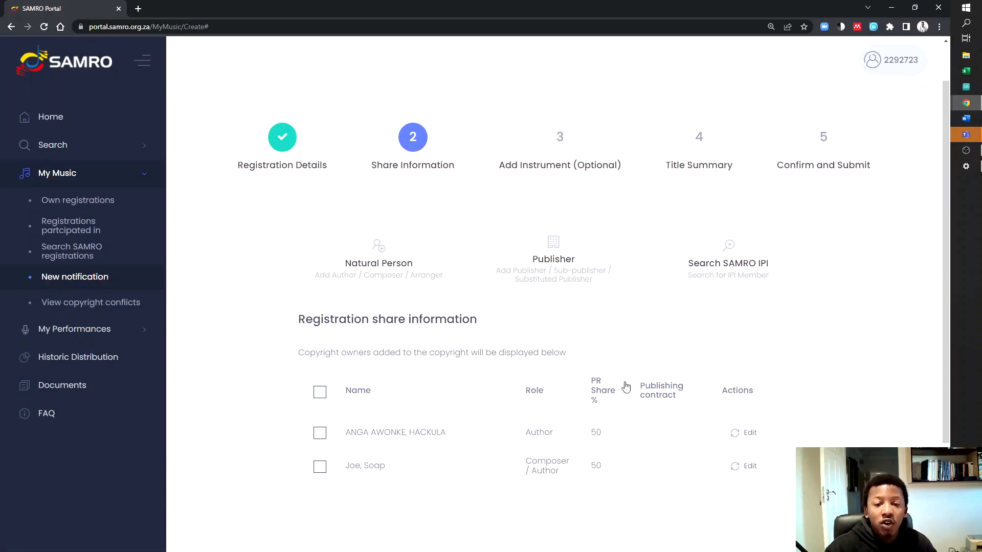
scroll(628, 353, "down", 3)
left_click(687, 441)
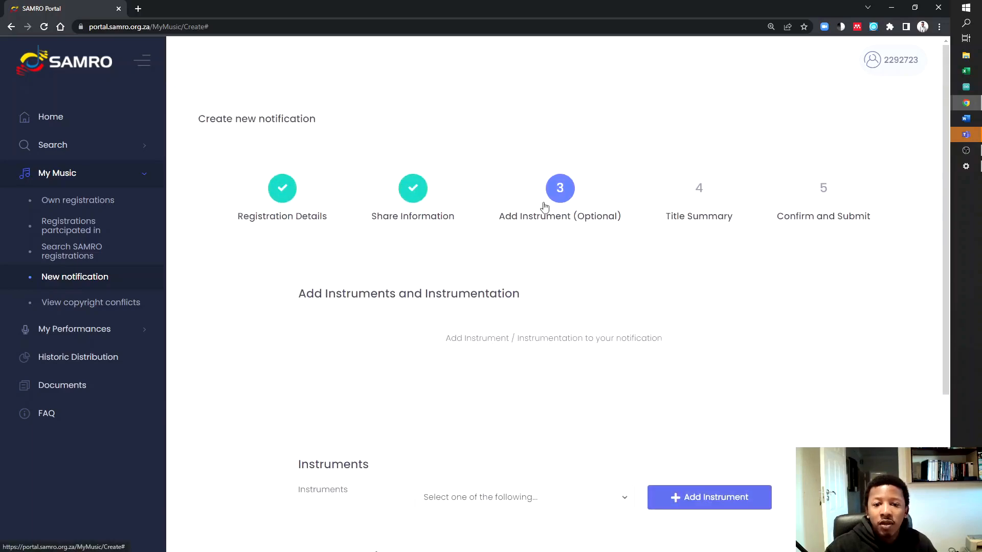
Leave the optional instruments and instrumentations empty and proceed to the Title Summary stage
scroll(519, 225, "down", 3)
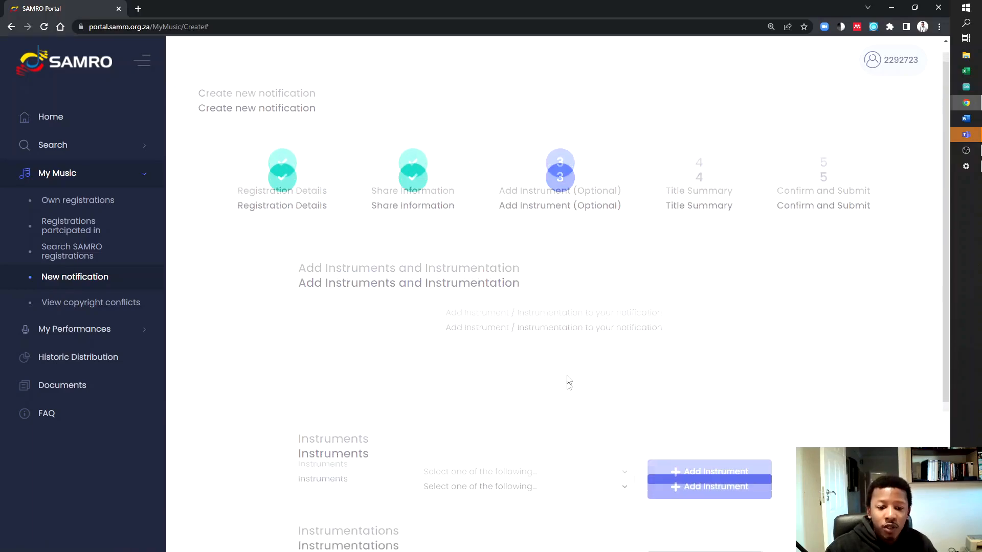
scroll(582, 441, "up", 1)
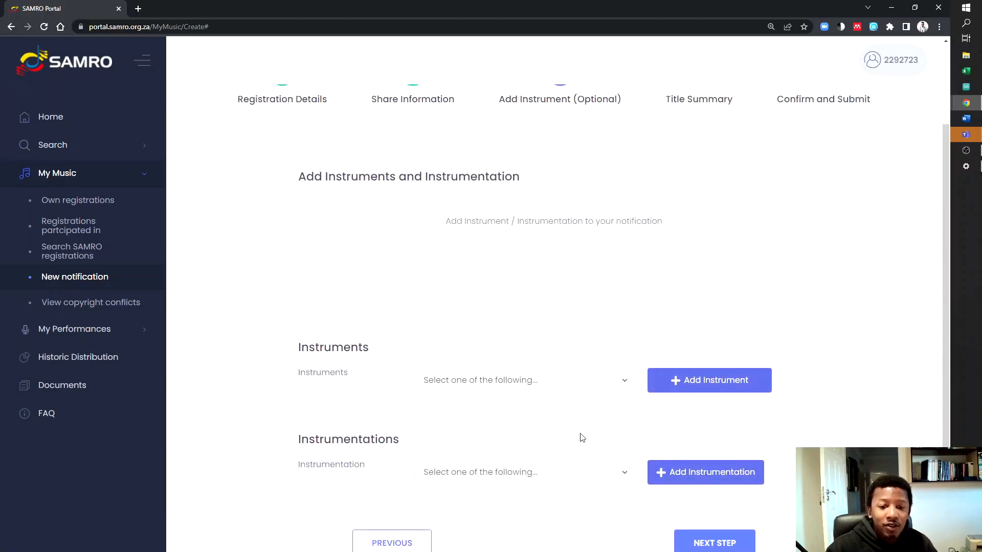
left_click(607, 387)
left_click(655, 335)
scroll(653, 346, "up", 2)
scroll(642, 390, "down", 3)
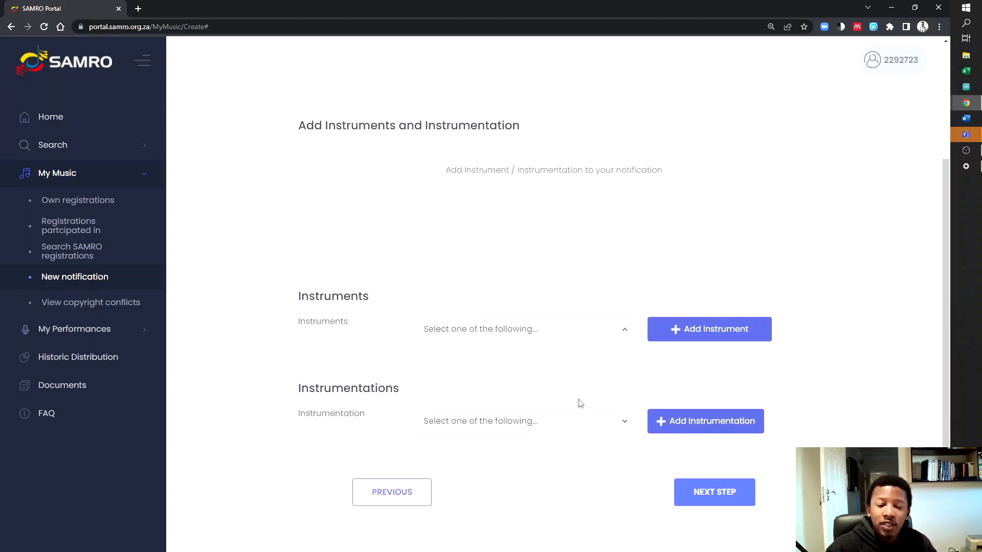
scroll(582, 378, "up", 2)
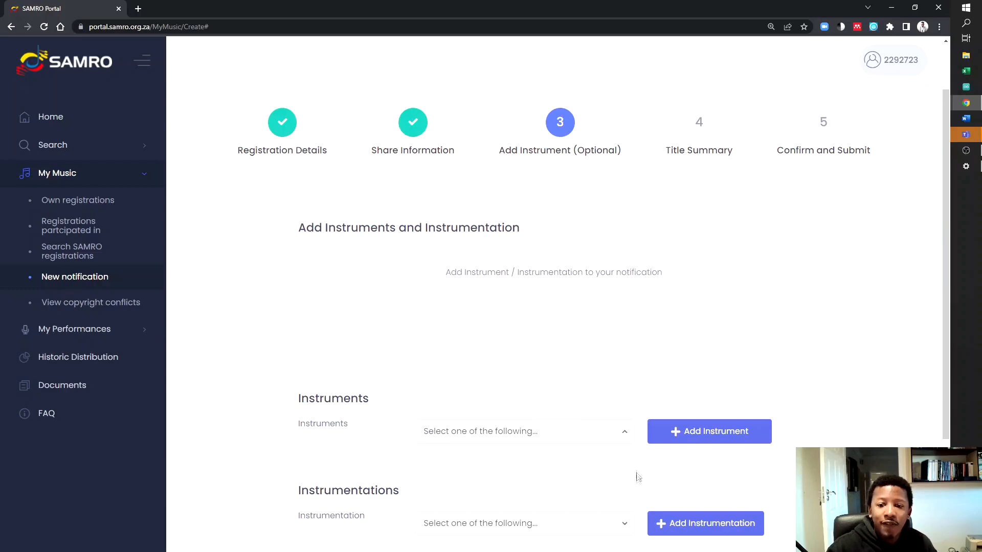
scroll(706, 450, "down", 3)
left_click(716, 458)
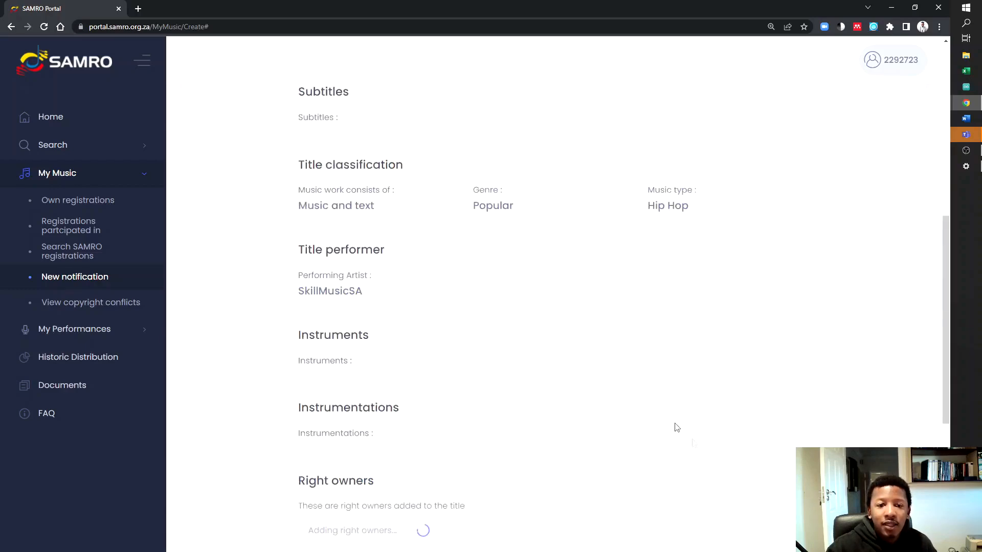
Review the title summary down to the right owners and proceed to the Confirm and Submit stage
scroll(549, 357, "down", 8)
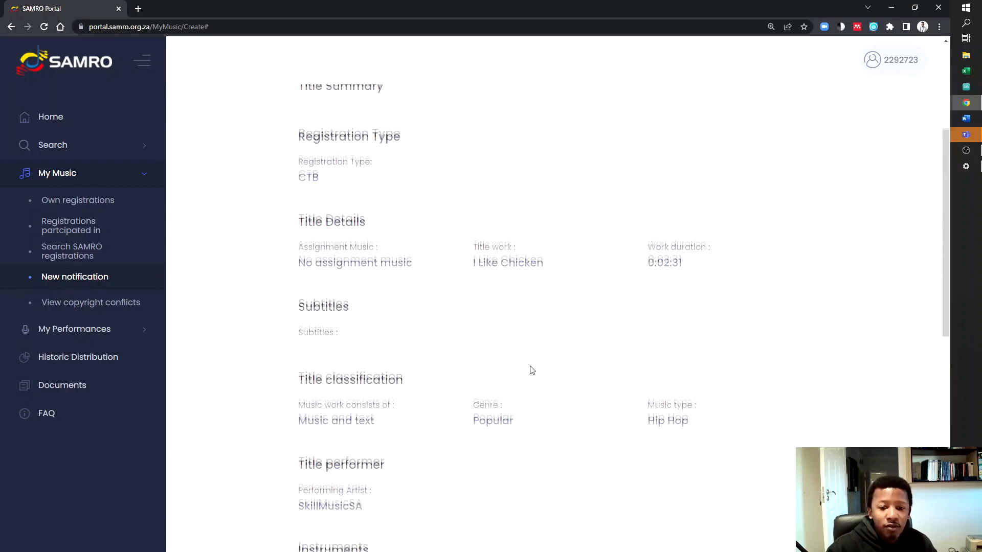
scroll(525, 372, "down", 4)
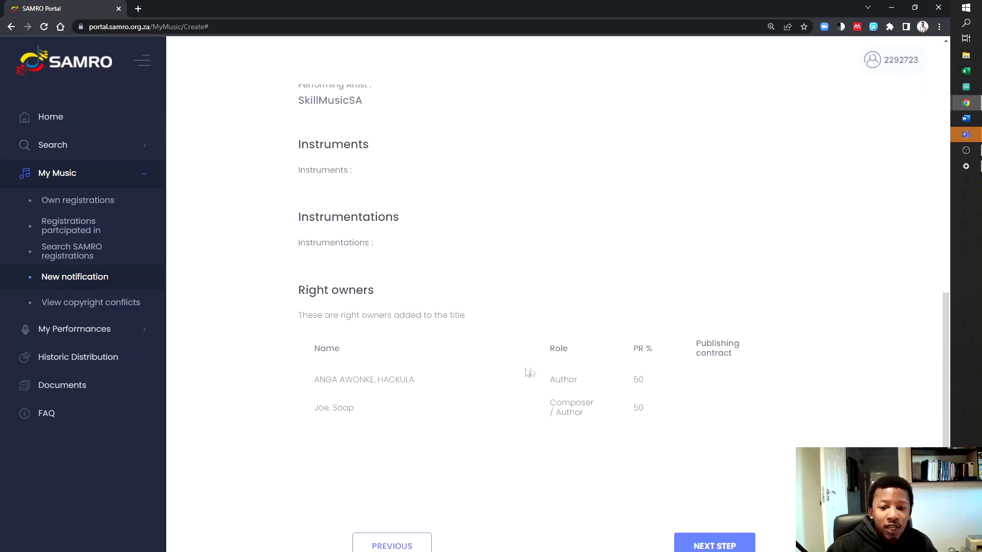
scroll(698, 426, "down", 1)
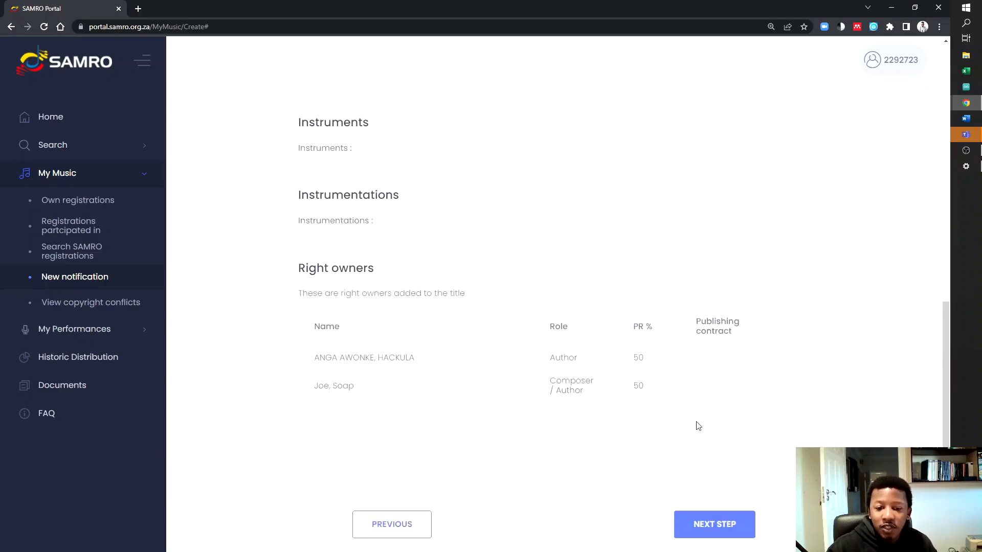
scroll(698, 426, "down", 2)
left_click(695, 440)
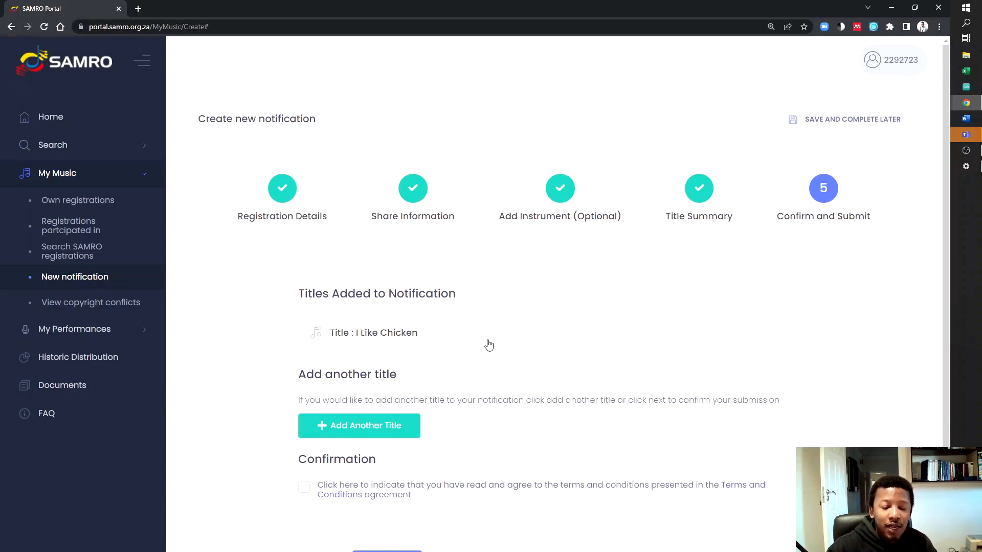
Expand the "I Like Chicken" title on the confirmation page and examine its details, rights owners and submission options
scroll(347, 400, "down", 2)
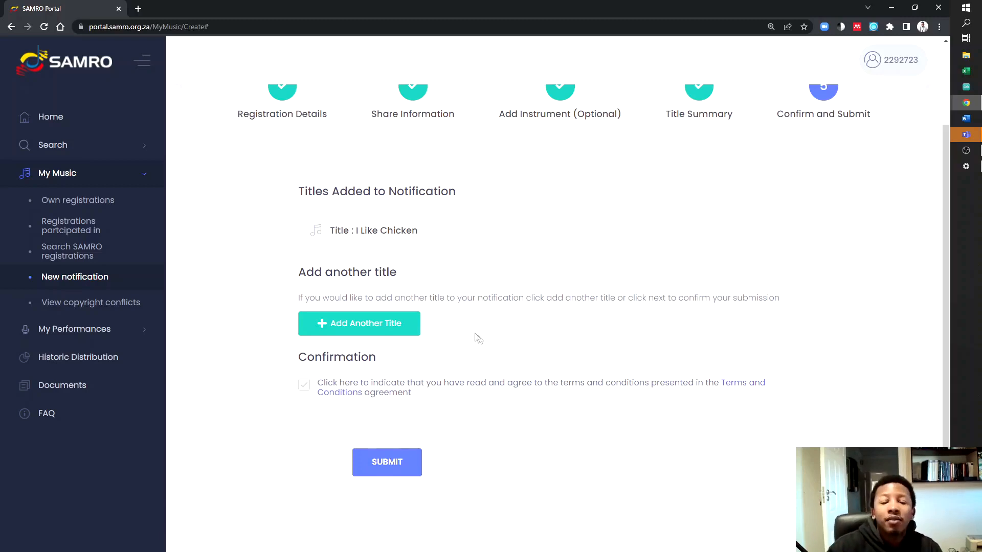
scroll(477, 393, "up", 2)
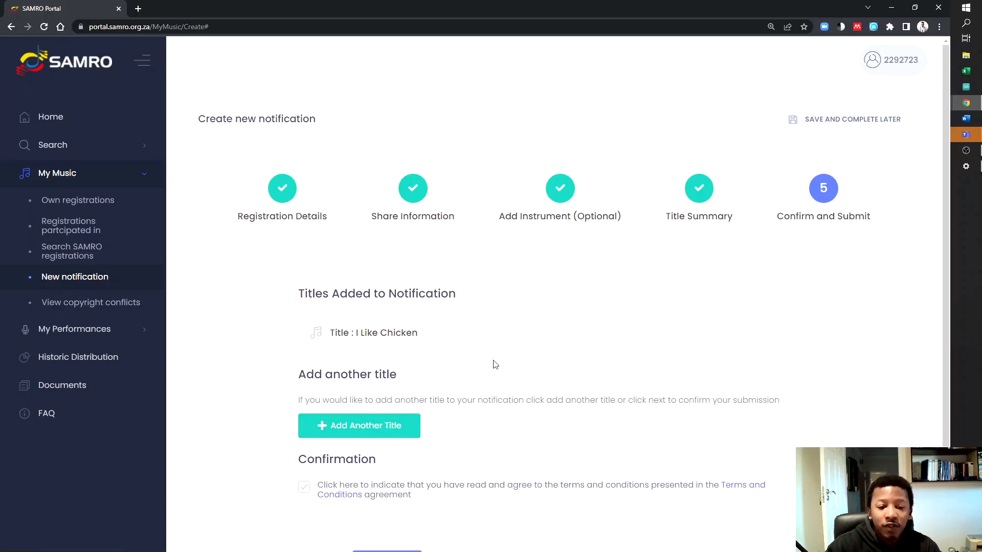
scroll(520, 435, "down", 3)
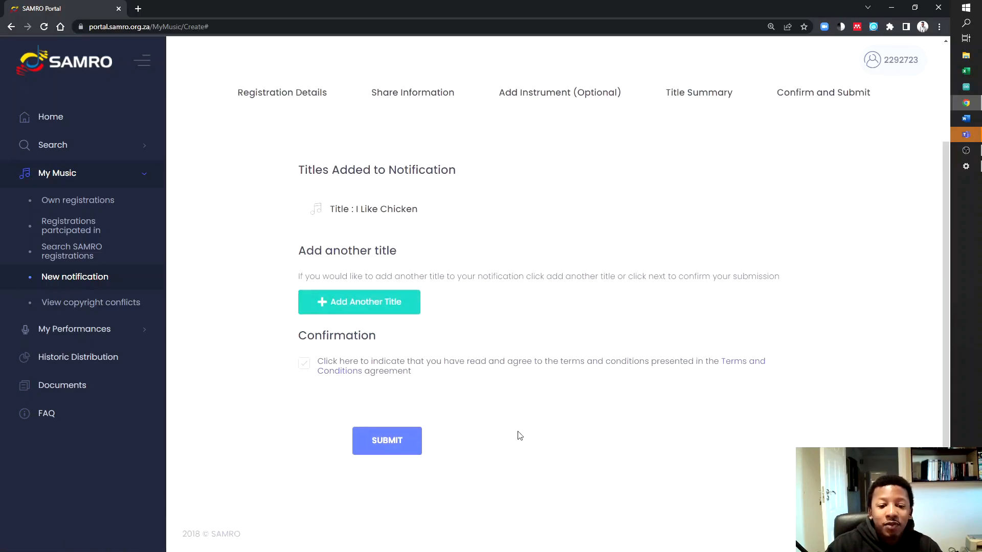
scroll(494, 436, "up", 3)
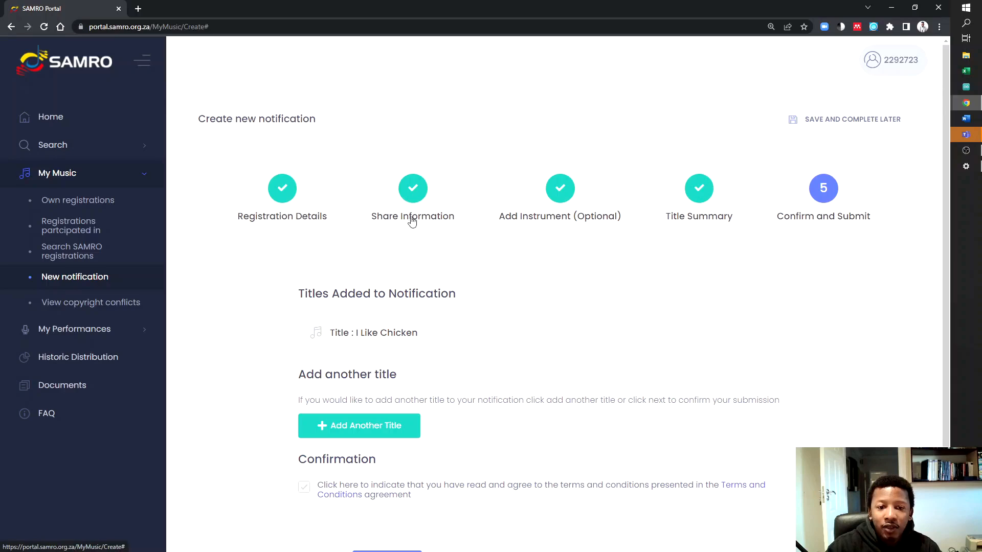
scroll(443, 347, "down", 3)
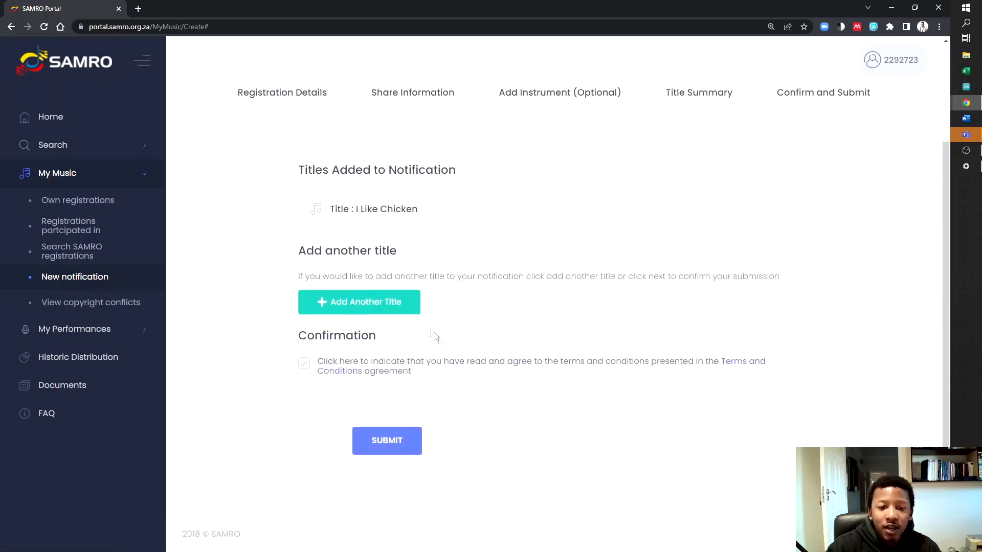
left_click(389, 207)
scroll(564, 347, "down", 3)
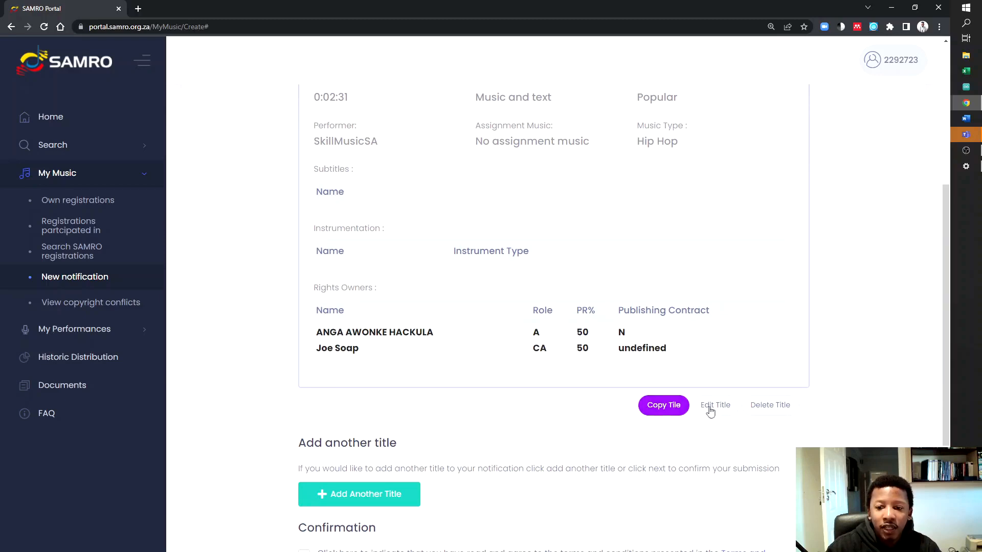
scroll(542, 351, "up", 3)
scroll(541, 349, "down", 3)
scroll(540, 349, "down", 3)
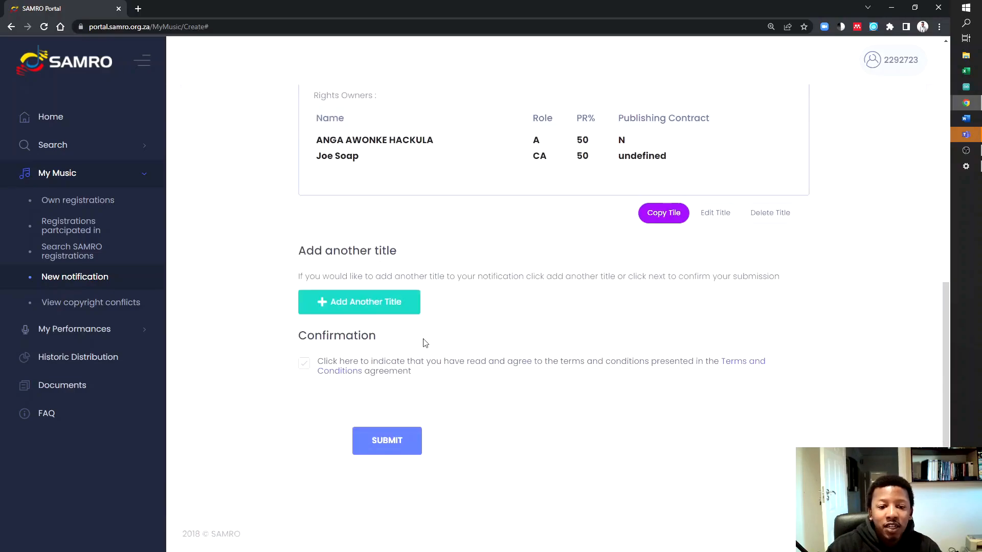
scroll(527, 414, "up", 6)
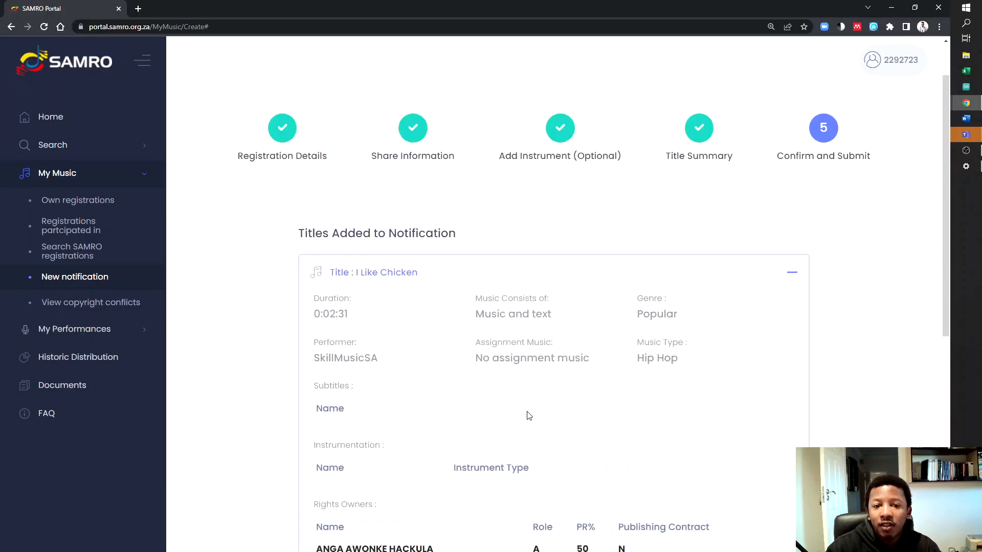
scroll(530, 416, "up", 1)
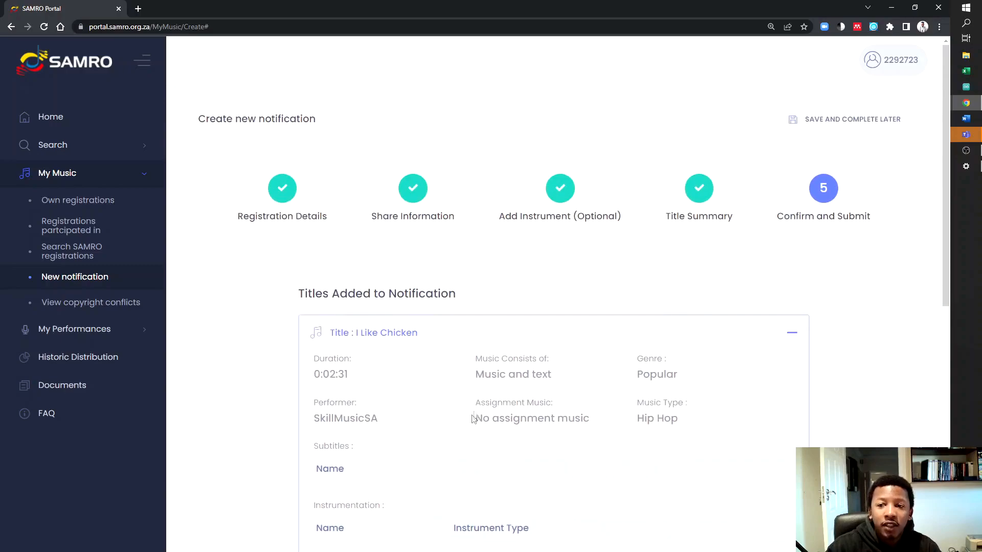